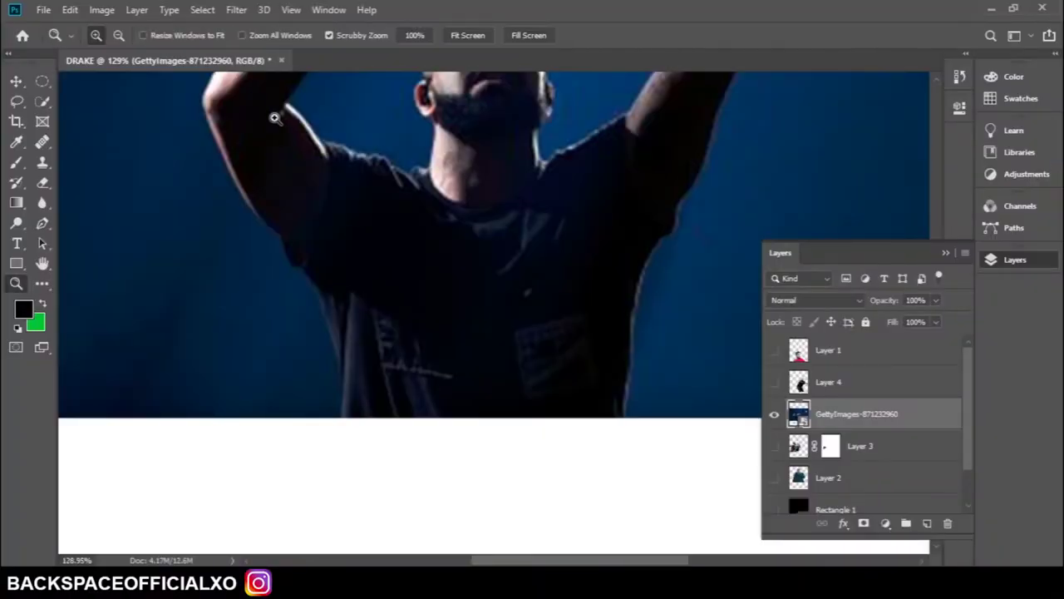
Zoom in close on the raised hand and start a Pen path, undoing a misplaced first anchor.
left_click_drag(274, 118, 216, 118)
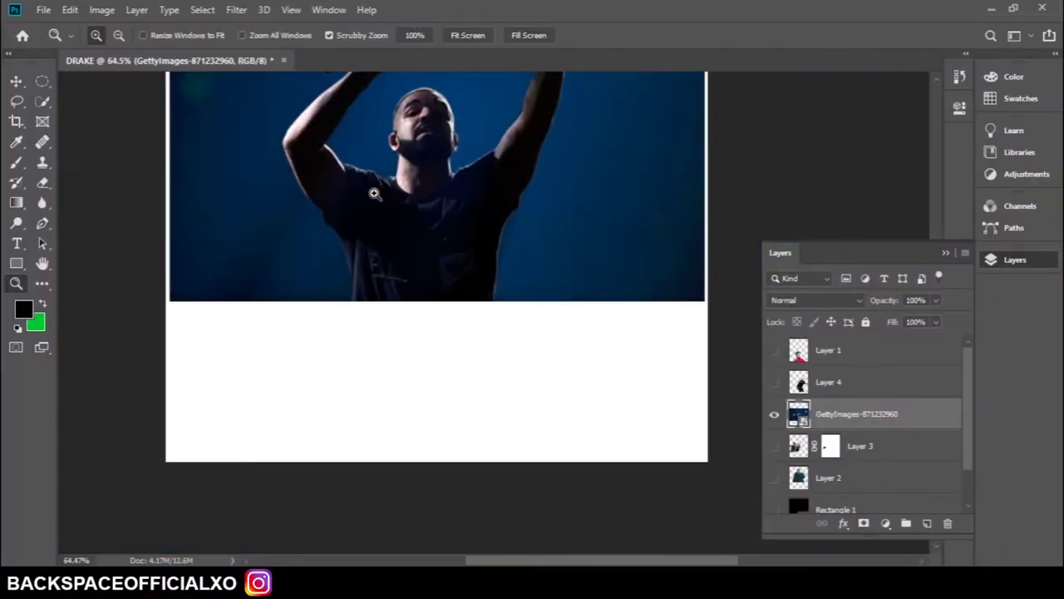
left_click_drag(366, 174, 406, 172)
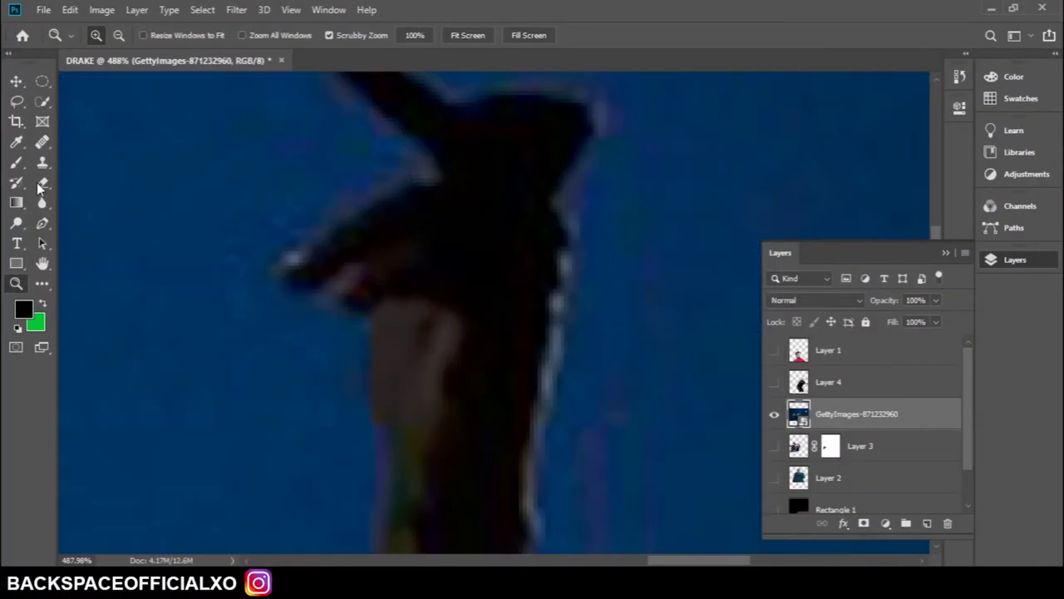
key("p")
left_click(378, 424)
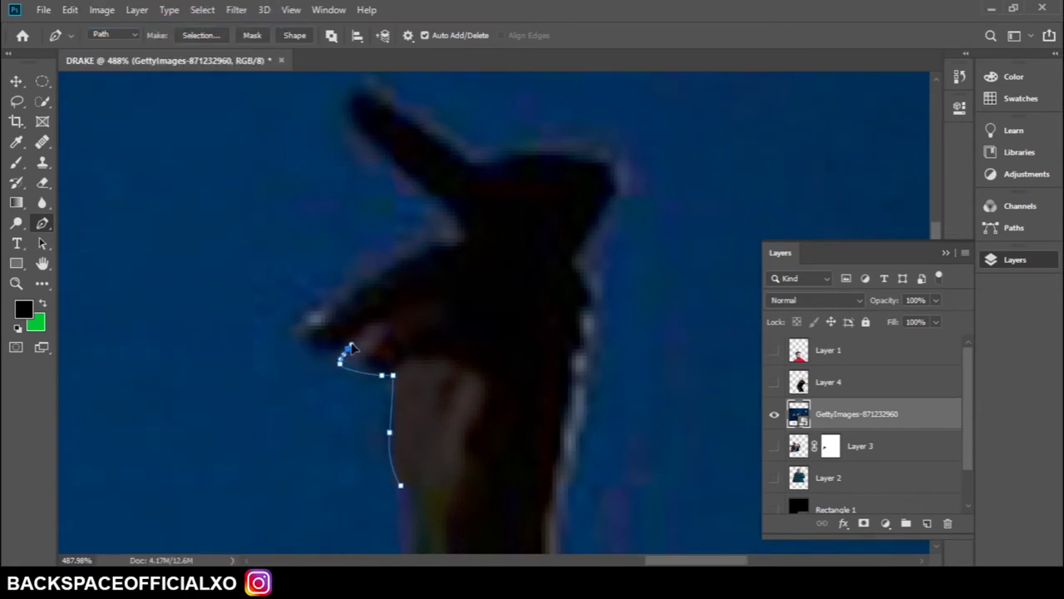
left_click(71, 12)
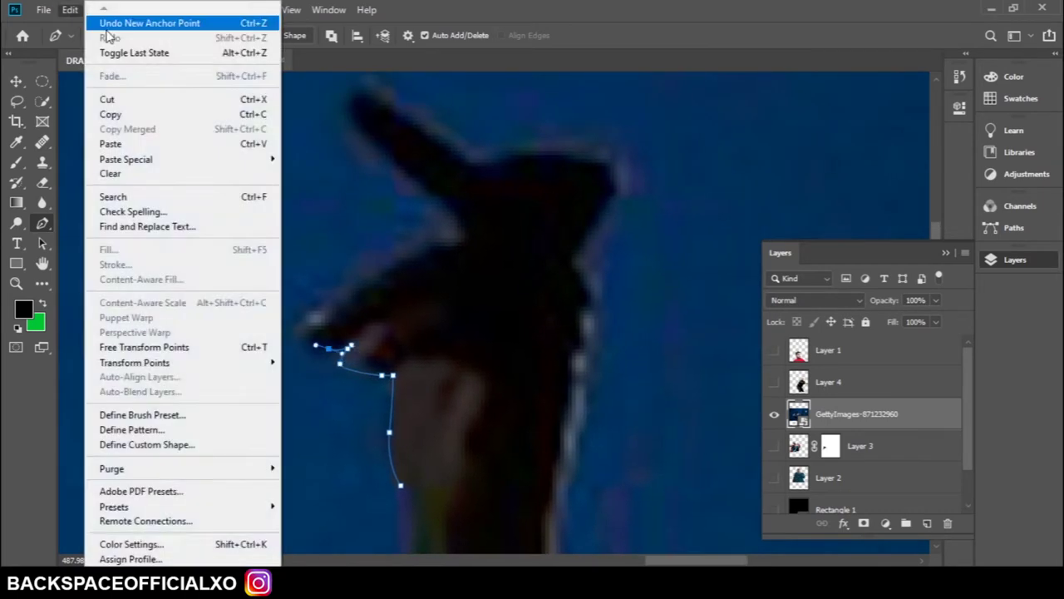
left_click(150, 22)
Pan along the arm and place the first anchors on its edge.
left_click_drag(300, 354, 205, 435)
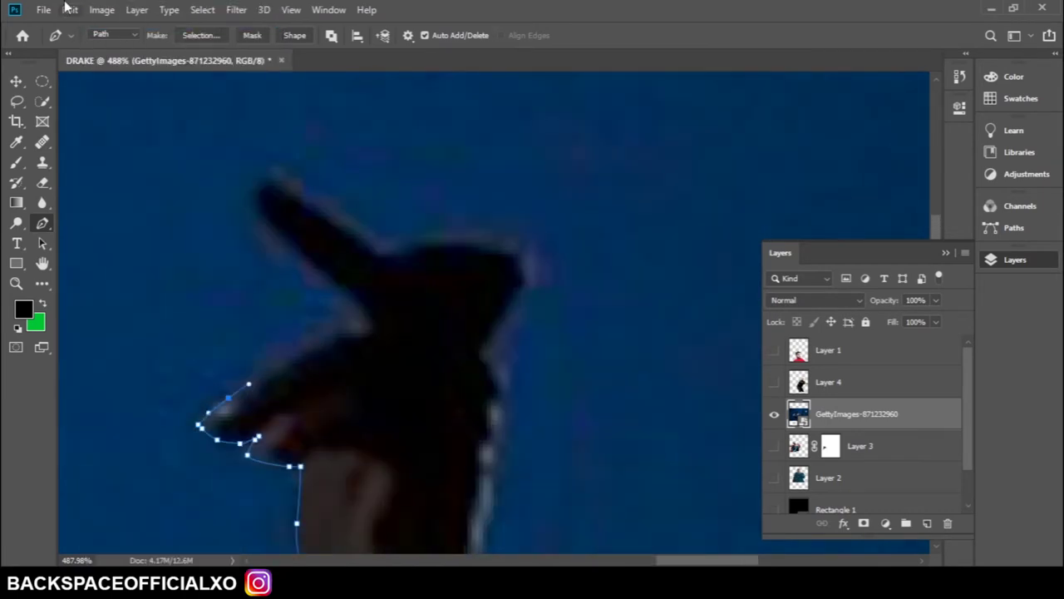
left_click_drag(262, 300, 283, 333)
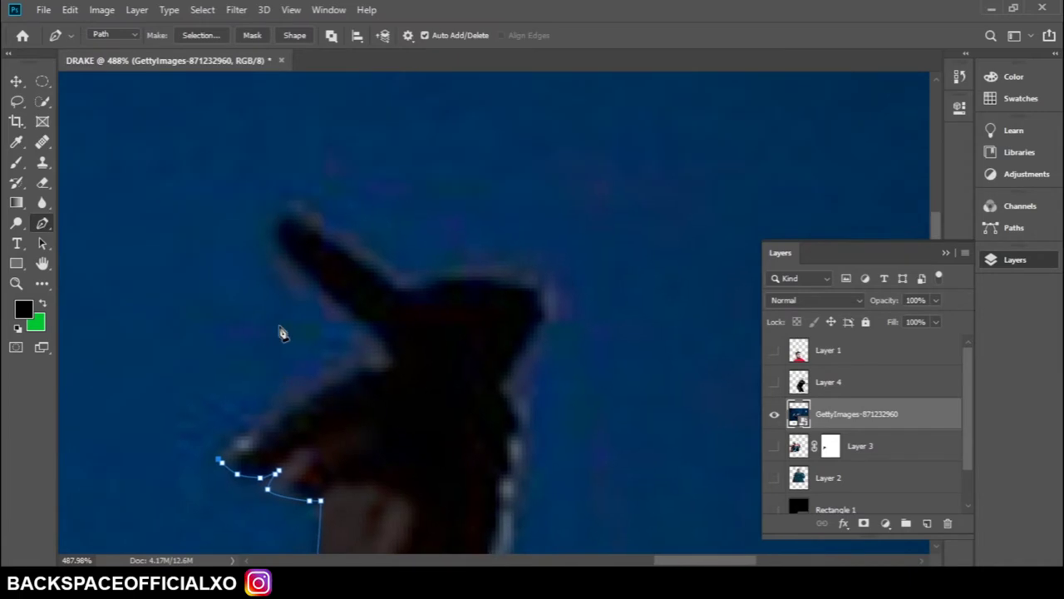
left_click_drag(363, 324, 235, 407)
mouse_move(220, 363)
left_mouse_down()
mouse_move(362, 348)
mouse_move(416, 357)
left_mouse_up()
mouse_move(563, 418)
left_mouse_down()
mouse_move(458, 230)
mouse_move(546, 183)
mouse_move(237, 87)
mouse_move(410, 147)
mouse_move(291, 100)
left_mouse_up()
left_click_drag(285, 287, 285, 212)
left_click(287, 212)
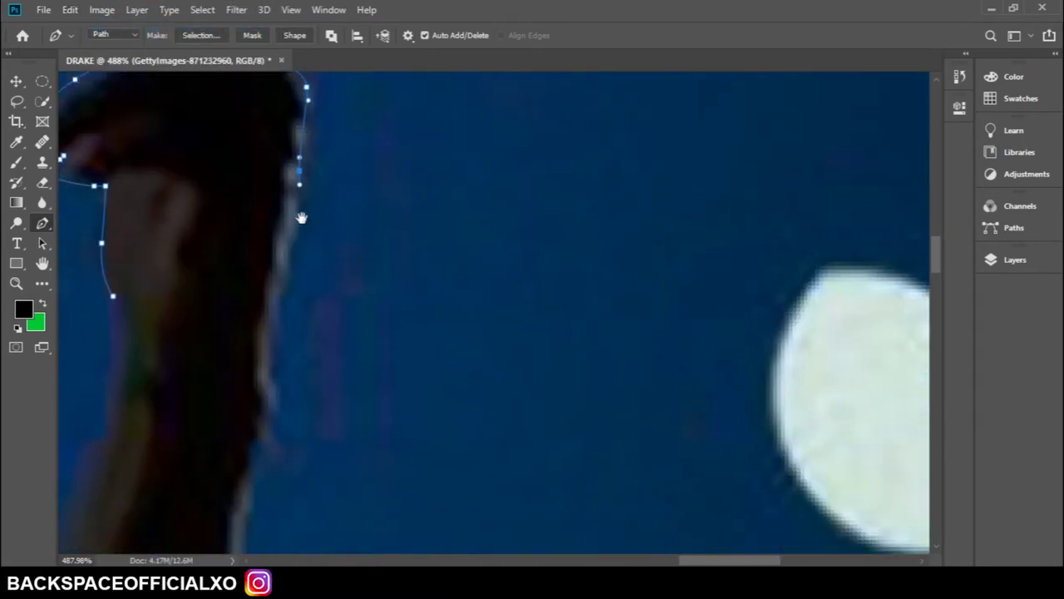
left_click_drag(269, 333, 299, 204)
left_click(299, 204)
Add anchors continuing up the arm's outline against the blue background.
left_click(283, 339)
mouse_move(266, 458)
left_mouse_down()
mouse_move(293, 267)
mouse_move(368, 177)
mouse_move(440, 172)
mouse_move(451, 183)
mouse_move(397, 210)
mouse_move(449, 250)
mouse_move(532, 217)
mouse_move(566, 135)
mouse_move(462, 226)
left_mouse_up()
left_click(368, 177)
left_click(440, 171)
left_click(398, 209)
left_click(442, 247)
left_click(555, 170)
left_click(539, 205)
left_click(565, 135)
Add anchors along the body edge, scrolling to follow the outline.
scroll(488, 183, "down", 3)
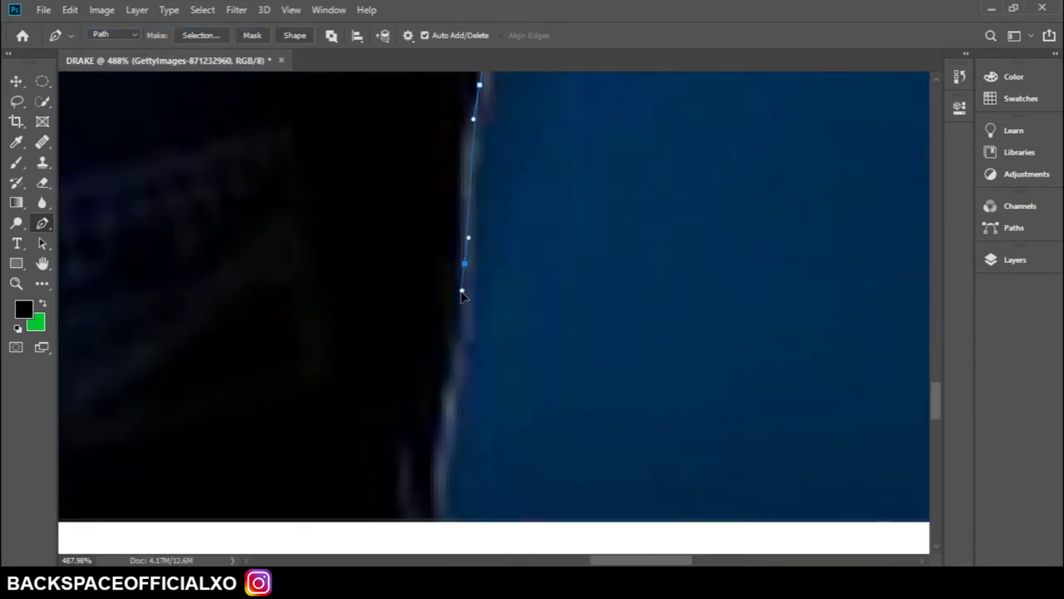
scroll(487, 183, "down", 3)
scroll(313, 335, "right", 5)
scroll(308, 295, "up", 2)
scroll(308, 295, "up", 3)
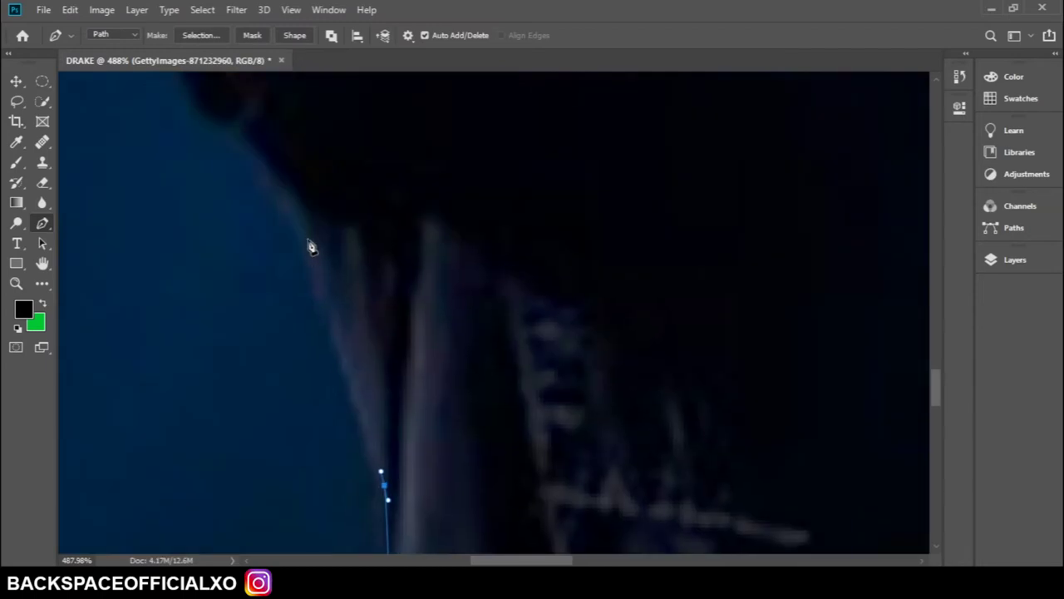
left_click(363, 351)
left_click(330, 352)
scroll(330, 351, "up", 2)
left_click(400, 420)
left_click(380, 365)
scroll(382, 362, "up", 3)
left_click(408, 435)
left_click(287, 190)
scroll(381, 346, "up", 3)
scroll(376, 255, "up", 3)
Add anchors up the arm and carry the path around the fingertip.
left_click(387, 375)
scroll(387, 375, "up", 3)
scroll(468, 288, "up", 2)
left_click(411, 401)
scroll(463, 364, "up", 3)
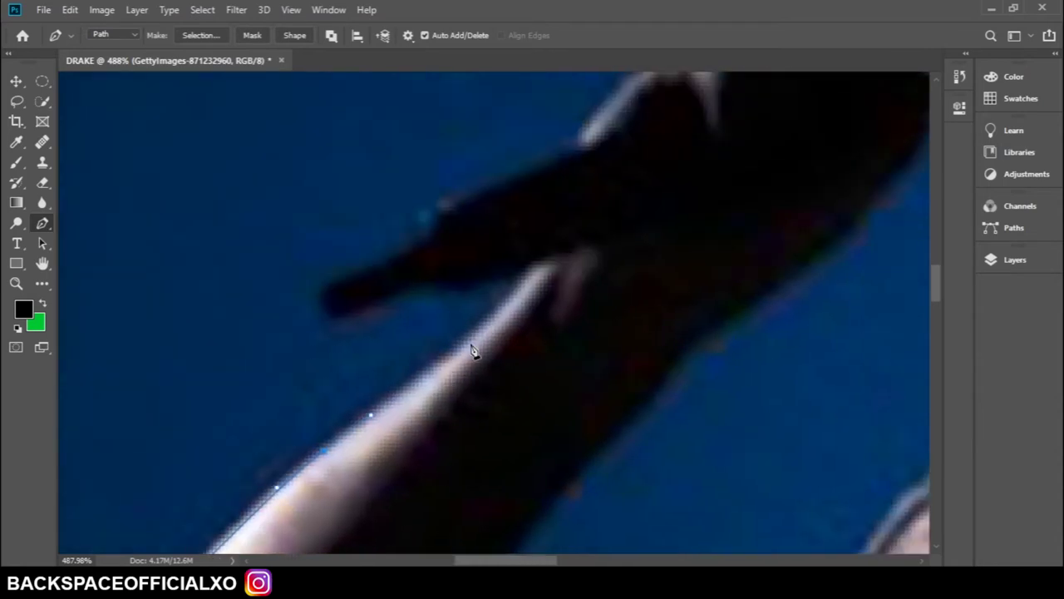
scroll(491, 292, "up", 3)
left_click(495, 376)
left_click(458, 372)
scroll(430, 379, "up", 3)
left_click(331, 415)
left_click(308, 427)
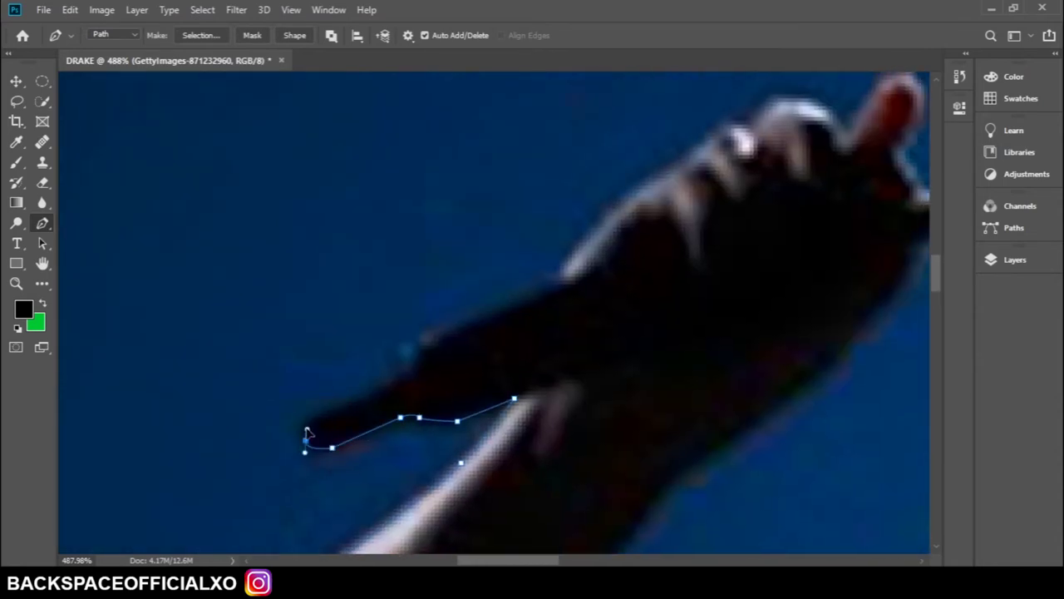
left_click(308, 438)
left_click(330, 447)
scroll(330, 447, "up", 3)
Extend the path up the hand edge and across its top to the fingertip.
left_click(457, 356)
scroll(458, 355, "up", 3)
scroll(351, 408, "up", 3)
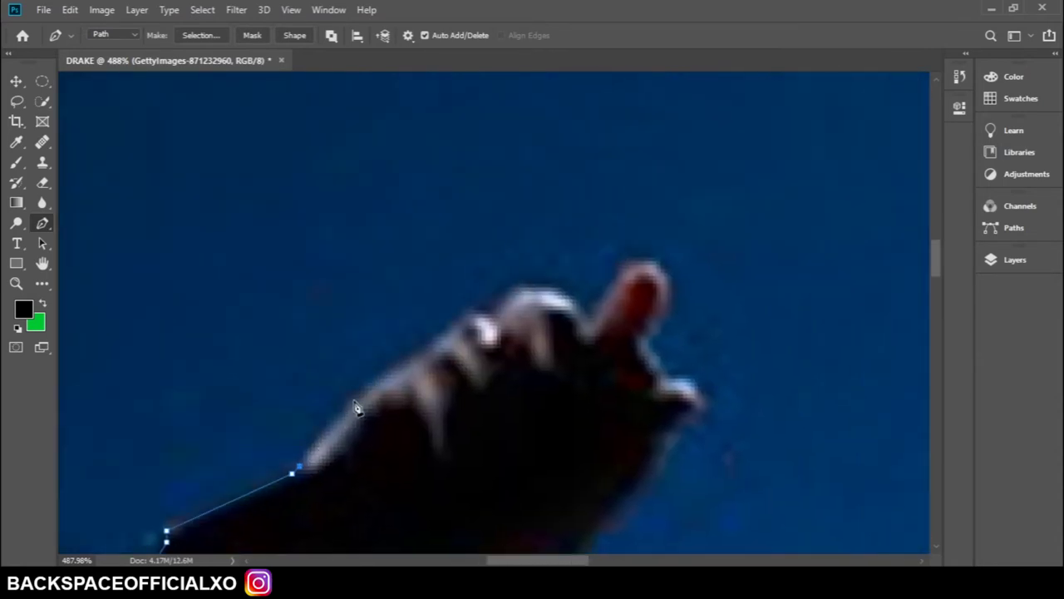
scroll(184, 374, "right", 3)
scroll(185, 374, "down", 1)
left_click(263, 322)
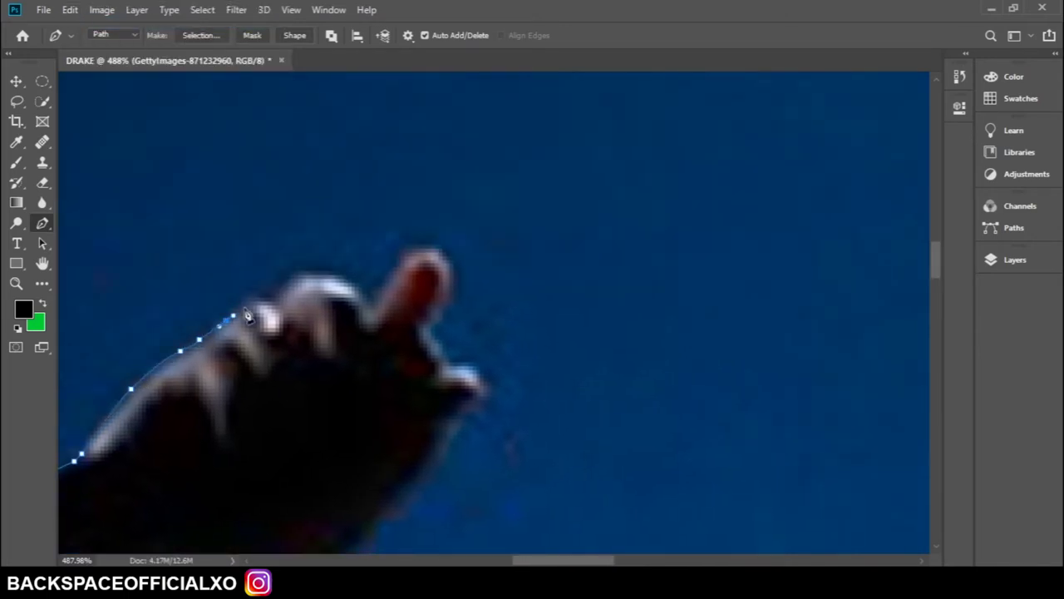
scroll(249, 328, "up", 3)
left_click(265, 292)
scroll(267, 301, "down", 2)
scroll(268, 301, "right", 2)
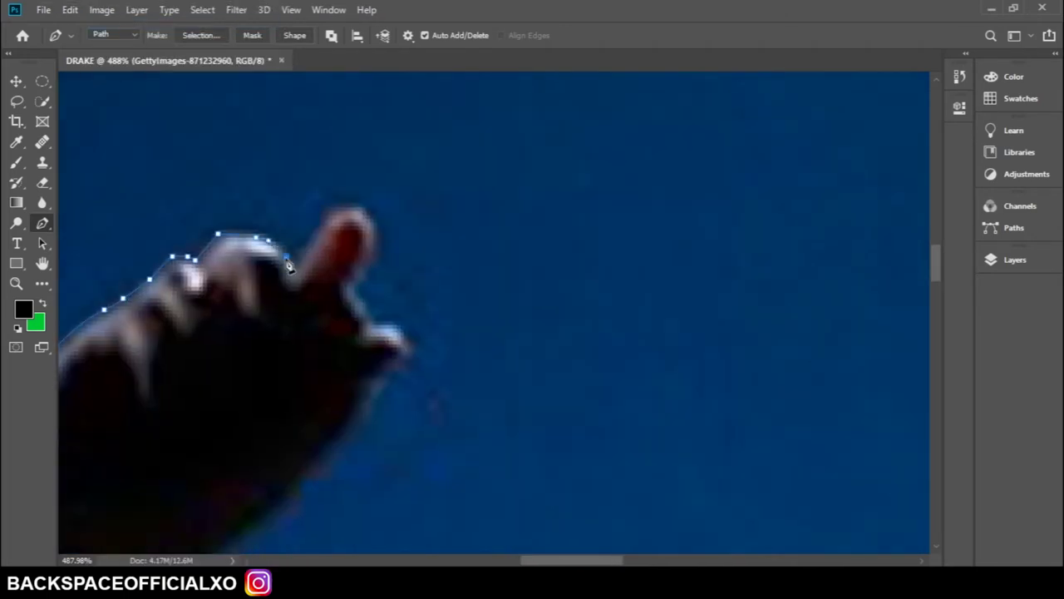
scroll(303, 249, "down", 2)
scroll(303, 250, "right", 2)
left_click(269, 158)
mouse_move(310, 205)
left_mouse_down()
mouse_move(484, 158)
mouse_move(532, 124)
mouse_move(650, 117)
left_mouse_up()
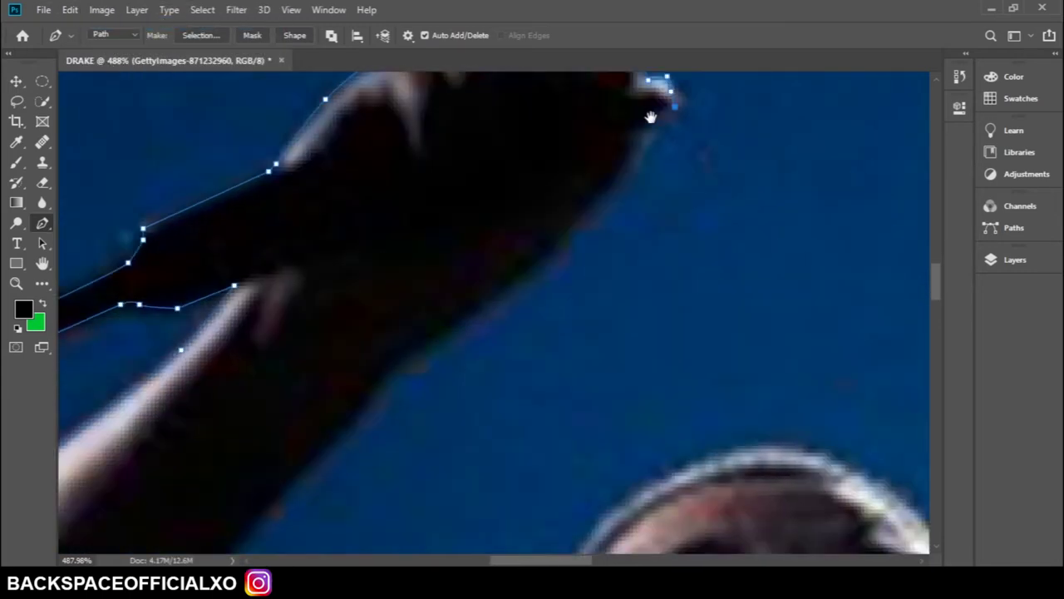
Add a curved anchor along the ear, undoing a stray point placed beside it.
mouse_move(515, 292)
left_mouse_down()
mouse_move(643, 245)
mouse_move(729, 180)
left_mouse_up()
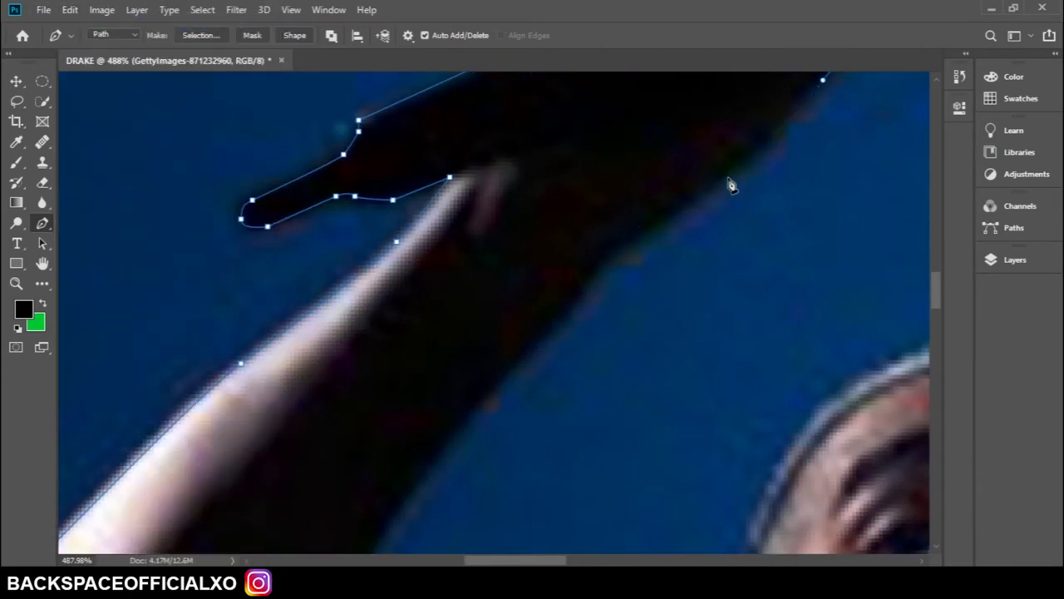
scroll(622, 177, "down", 3)
scroll(585, 202, "down", 2)
scroll(513, 190, "down", 2)
scroll(421, 207, "down", 2)
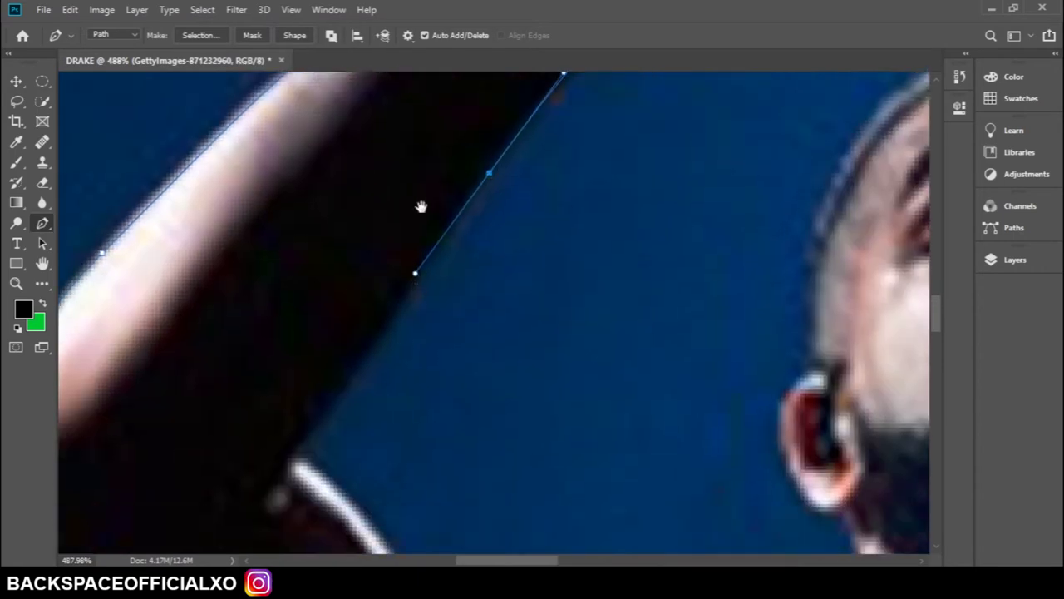
scroll(332, 249, "down", 3)
left_click_drag(153, 270, 136, 290)
scroll(136, 290, "down", 3)
scroll(244, 231, "down", 2)
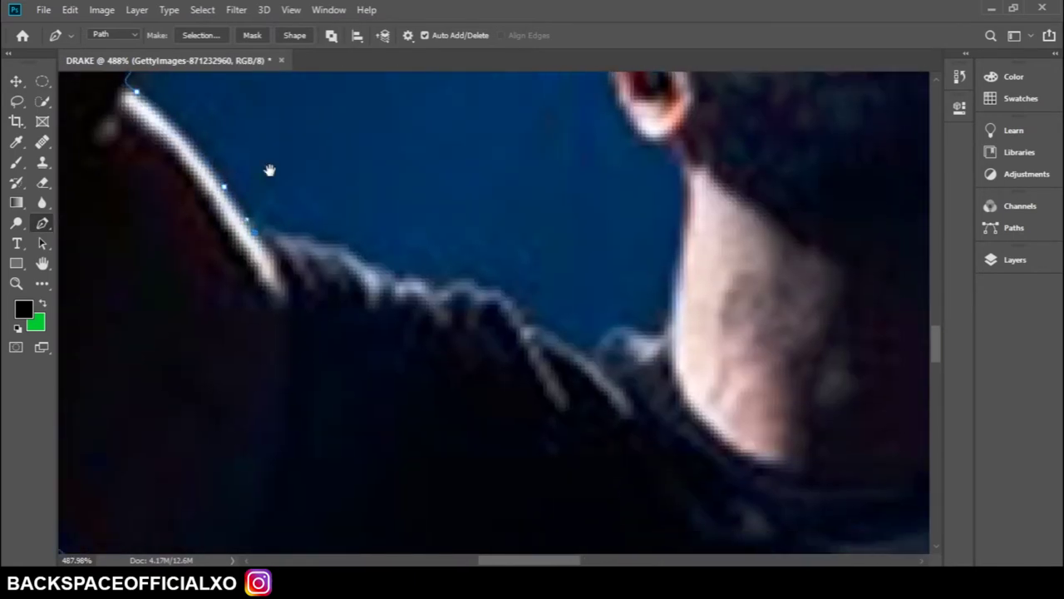
scroll(268, 169, "down", 2)
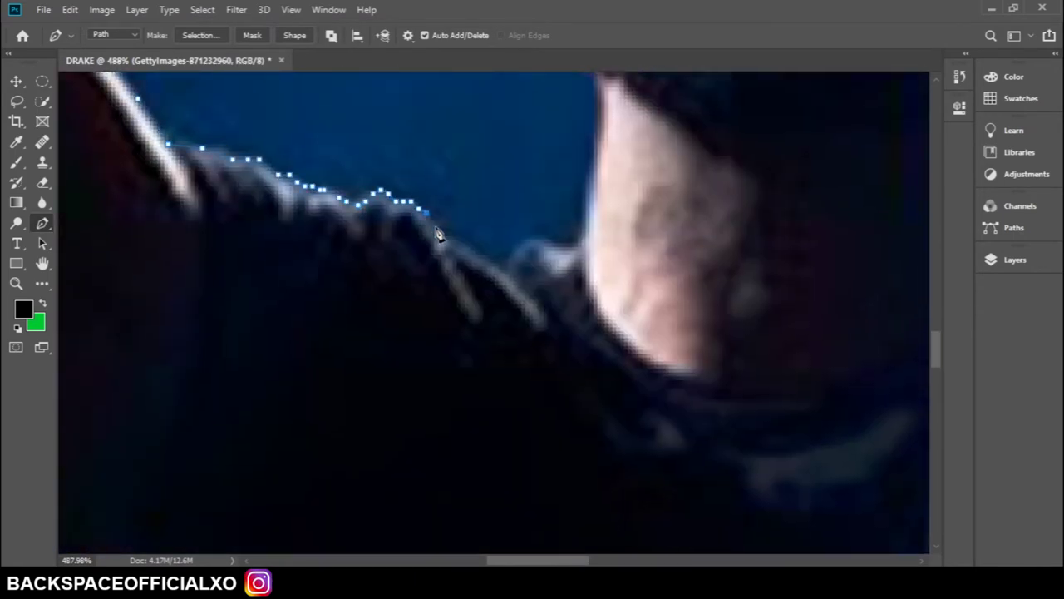
scroll(585, 253, "up", 3)
scroll(534, 340, "right", 3)
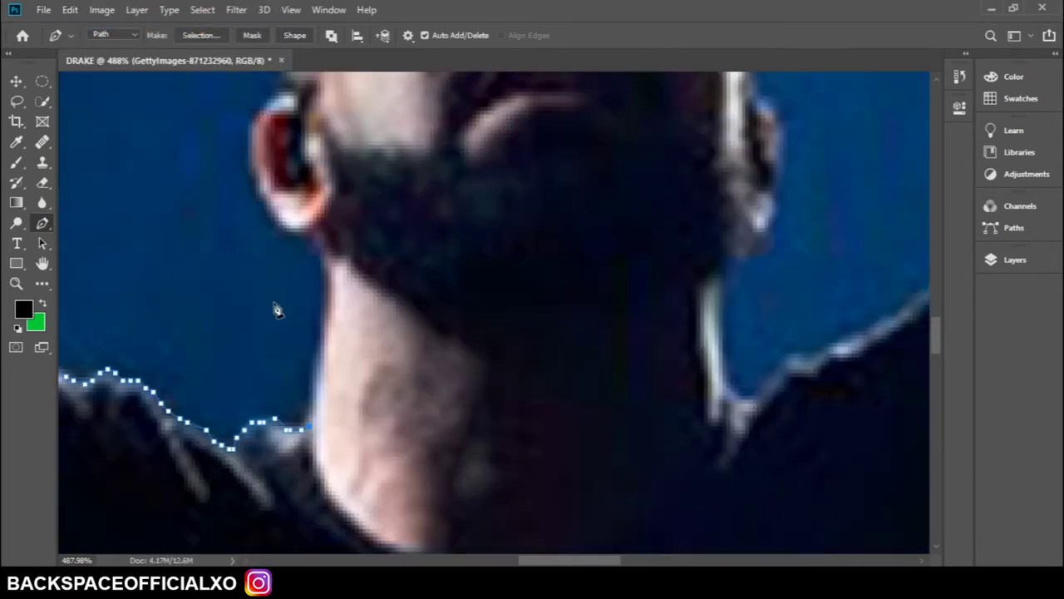
scroll(333, 297, "up", 1)
scroll(305, 329, "up", 2)
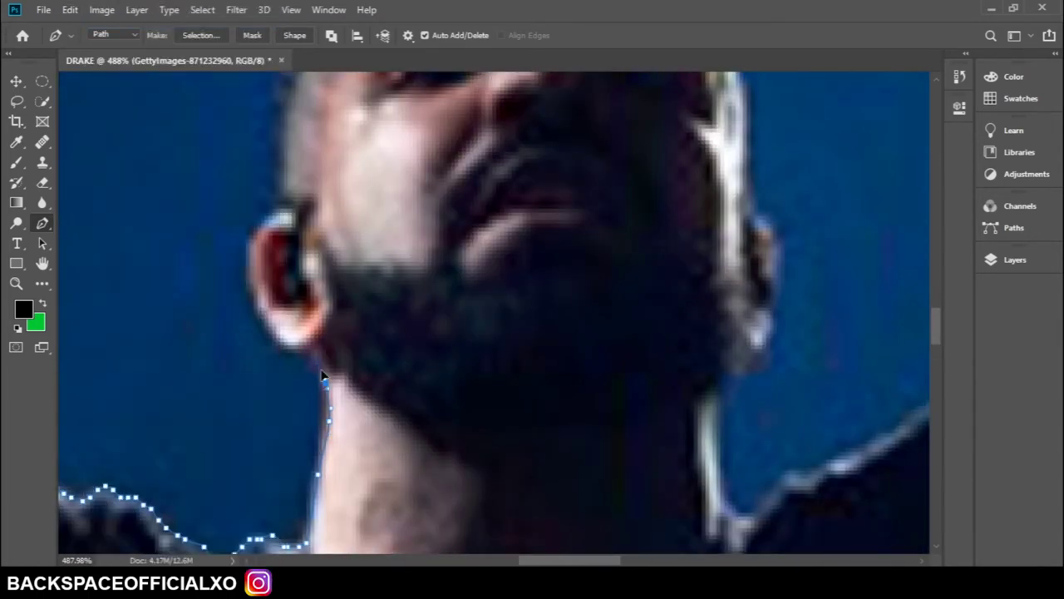
scroll(246, 384, "right", 1)
left_click(246, 385)
scroll(246, 384, "up", 2)
key("ctrl+z")
scroll(253, 440, "left", 1)
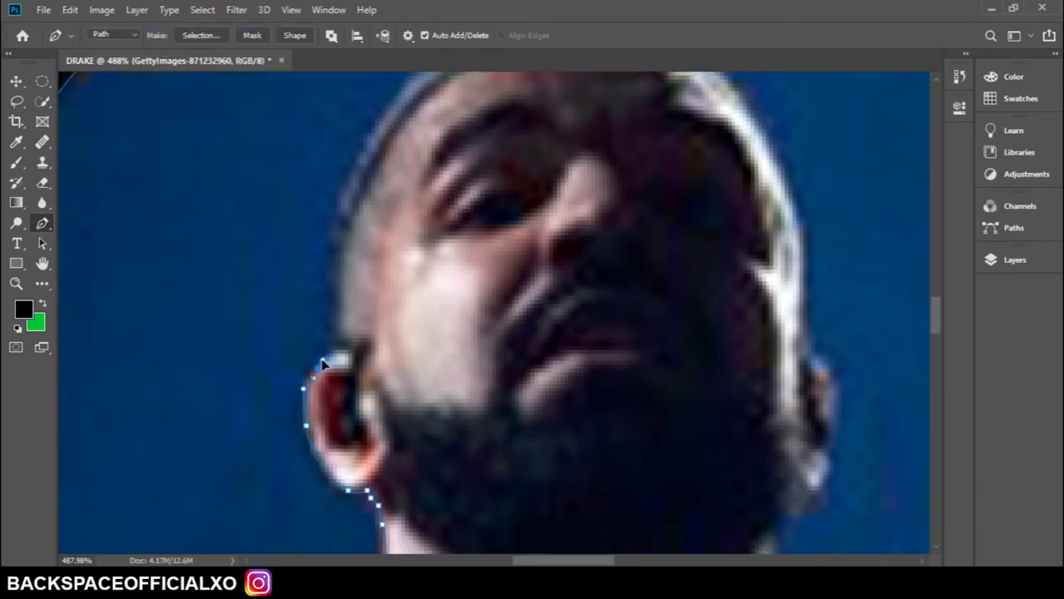
Pan back to the arm and add a curved anchor along its edge.
left_click_drag(257, 255, 434, 437)
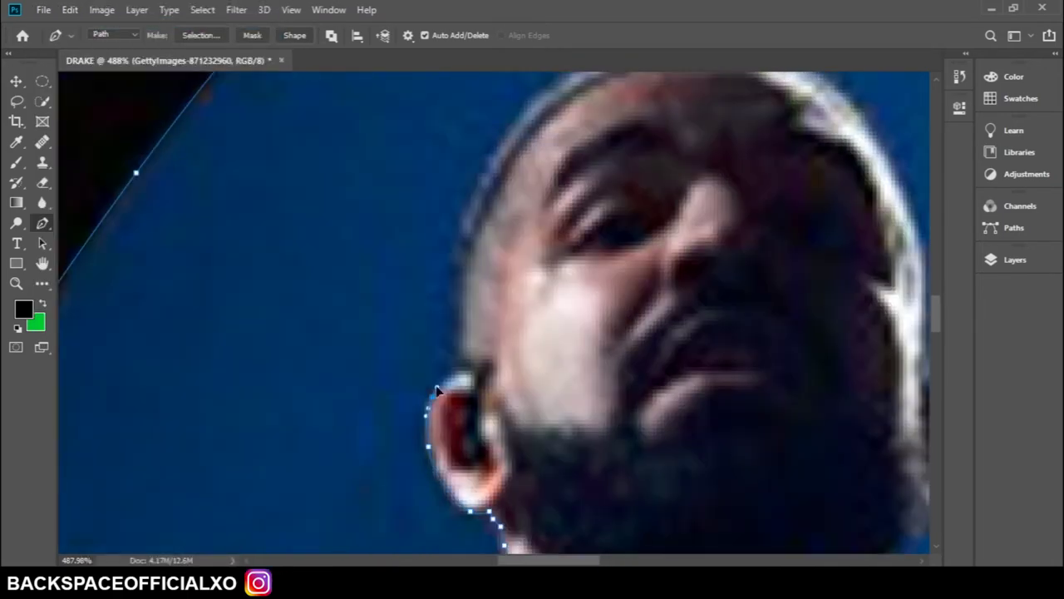
scroll(460, 241, "right", 2)
scroll(459, 241, "up", 2)
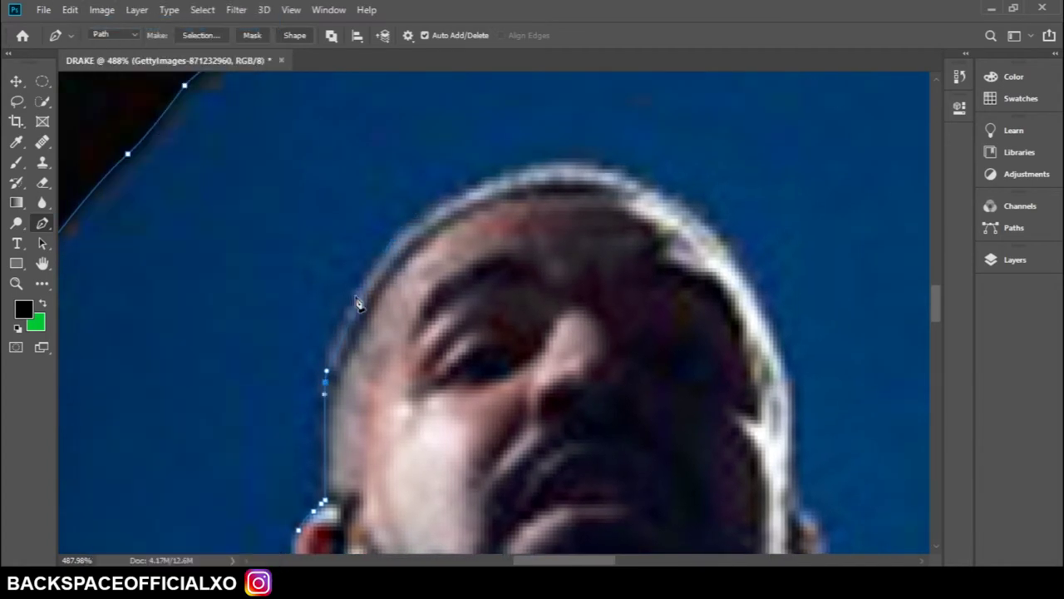
scroll(348, 208, "right", 2)
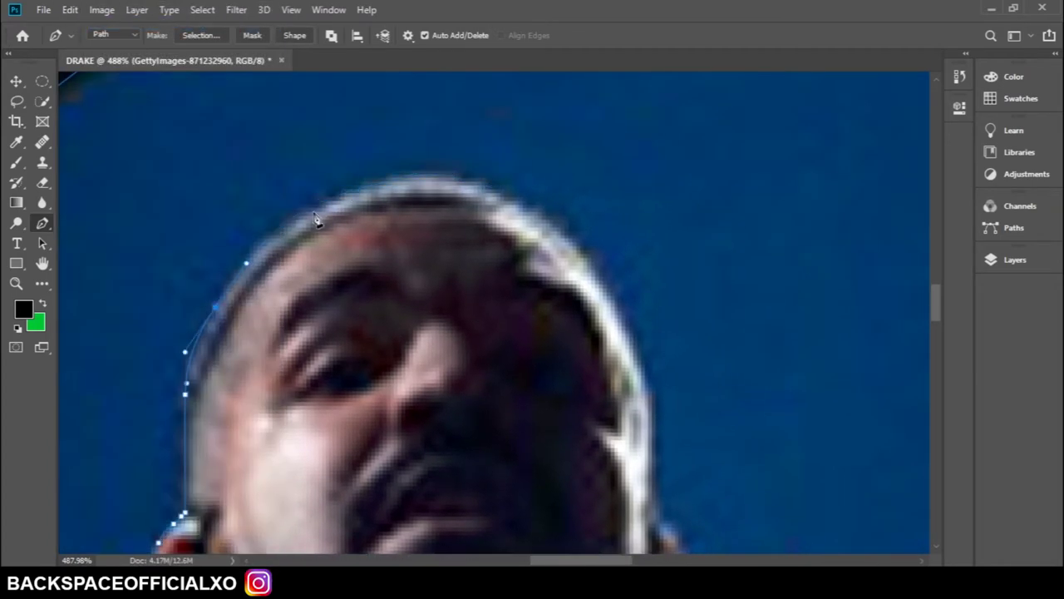
scroll(416, 183, "up", 1)
scroll(358, 158, "right", 1)
scroll(301, 130, "down", 2)
scroll(301, 131, "down", 1)
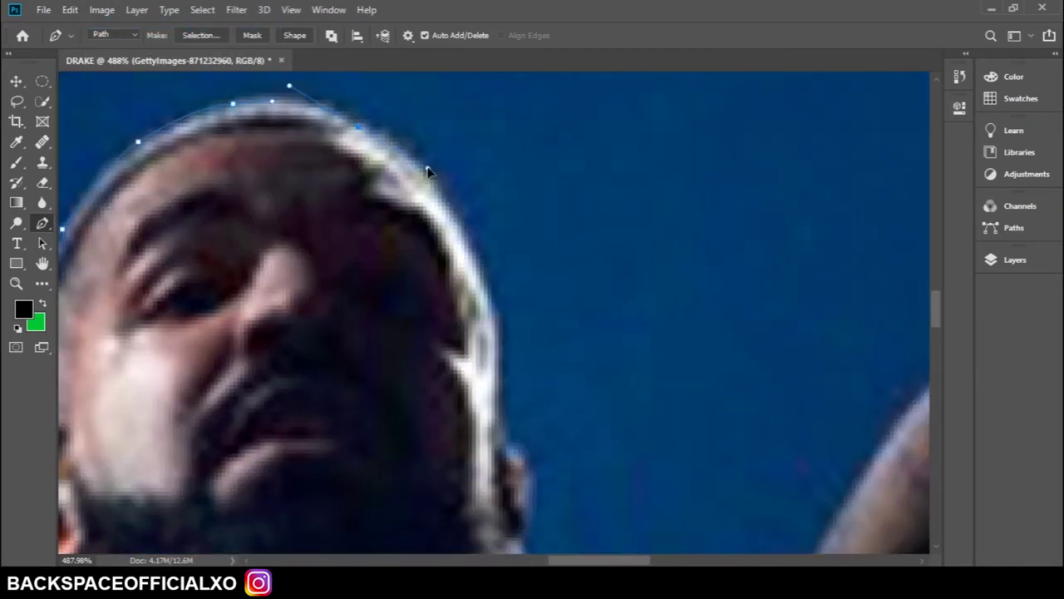
scroll(282, 124, "down", 2)
scroll(241, 183, "right", 2)
scroll(295, 246, "right", 2)
scroll(295, 246, "down", 1)
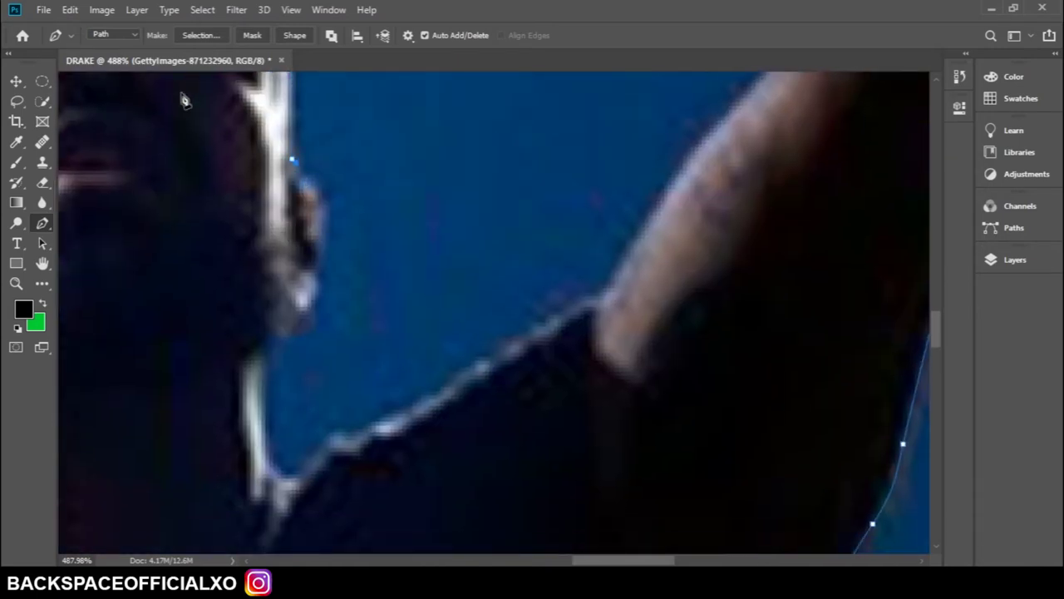
scroll(347, 139, "down", 3)
scroll(347, 139, "left", 3)
scroll(366, 169, "down", 4)
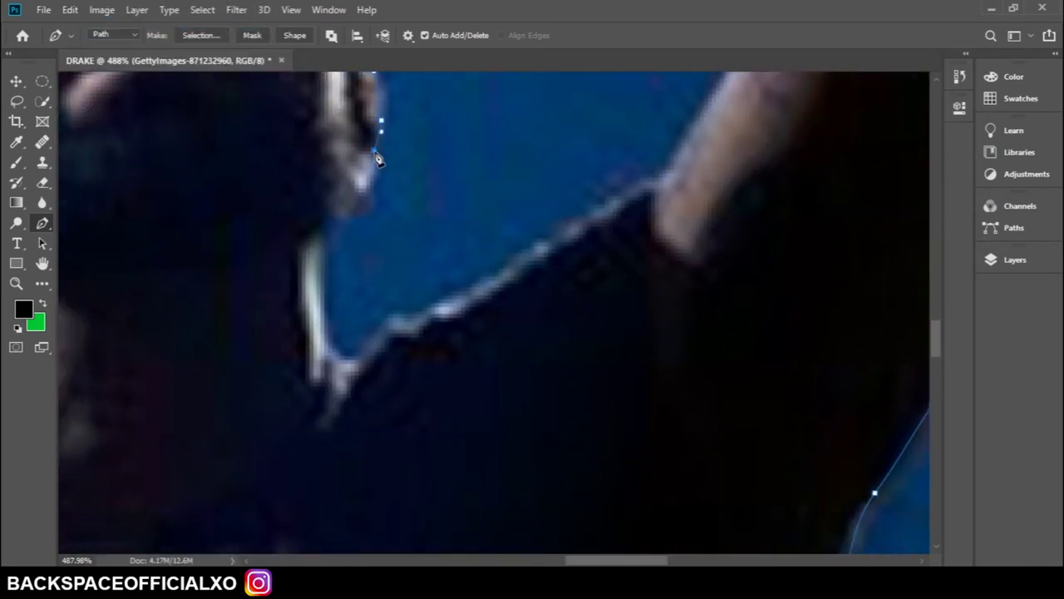
scroll(390, 170, "left", 3)
scroll(387, 177, "down", 2)
scroll(387, 177, "right", 2)
mouse_move(341, 205)
left_mouse_down()
mouse_move(341, 228)
mouse_move(263, 238)
left_mouse_up()
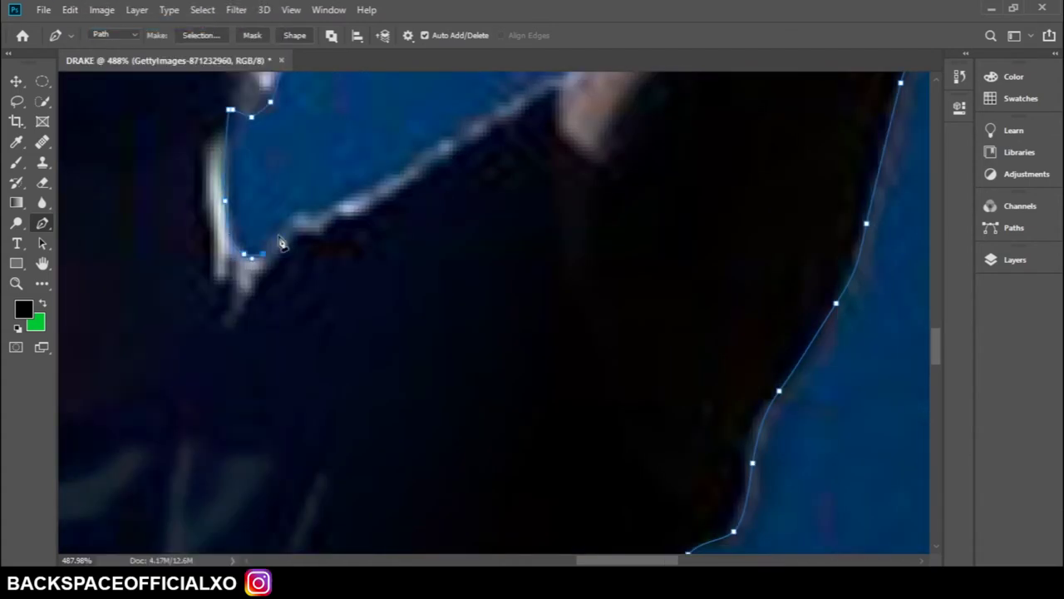
Add further anchors and curve the segment to follow the arm outline.
scroll(276, 258, "right", 5)
scroll(277, 258, "up", 1)
left_click(135, 261)
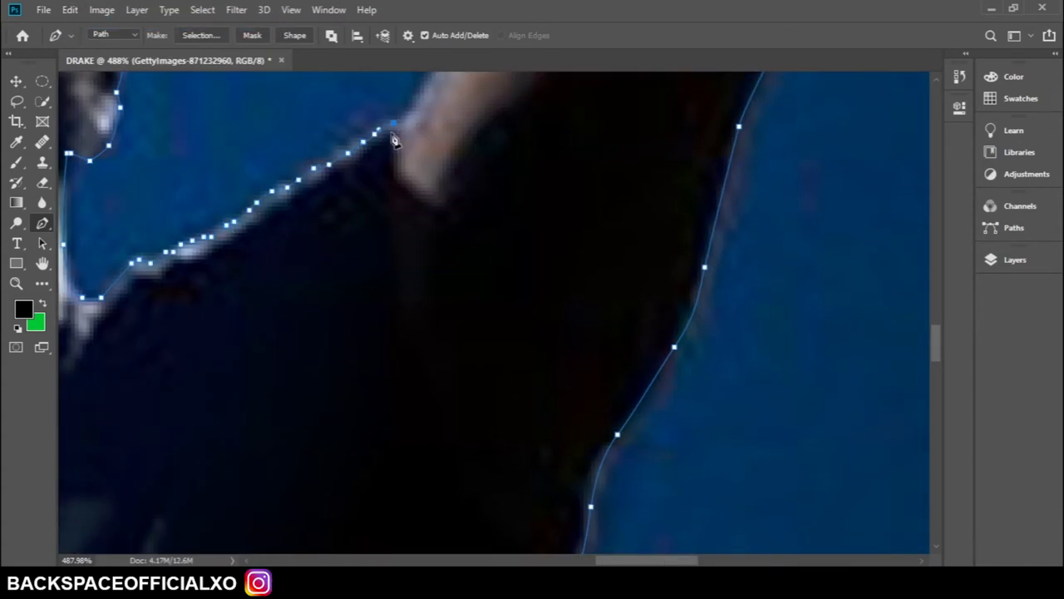
scroll(346, 283, "up", 9)
scroll(347, 282, "right", 5)
scroll(325, 346, "right", 2)
left_click(305, 343)
scroll(304, 343, "up", 3)
left_click_drag(327, 290, 353, 264)
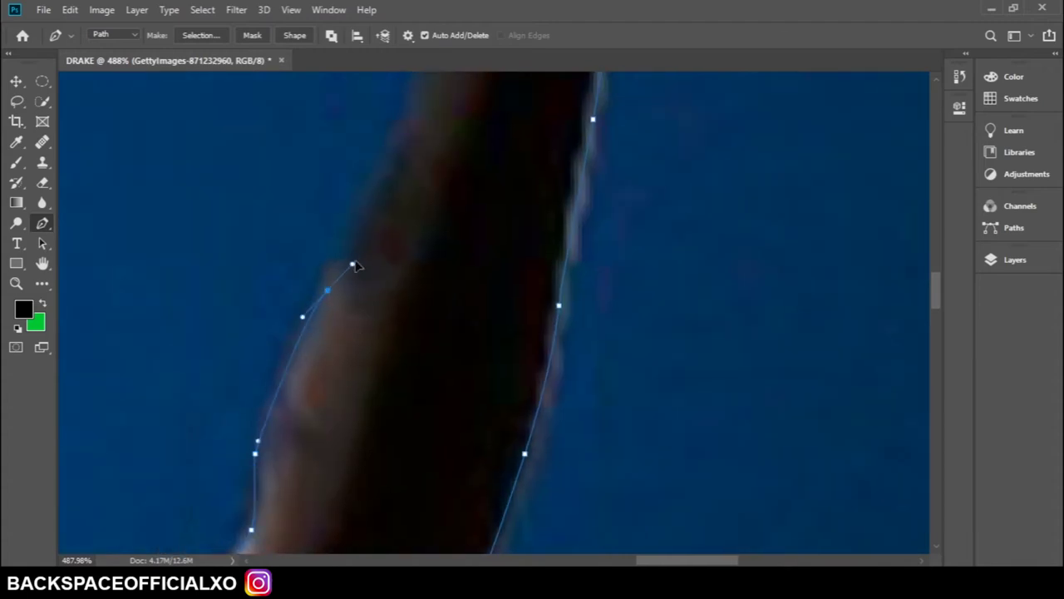
scroll(358, 268, "up", 2)
scroll(387, 291, "up", 2)
scroll(397, 300, "up", 2)
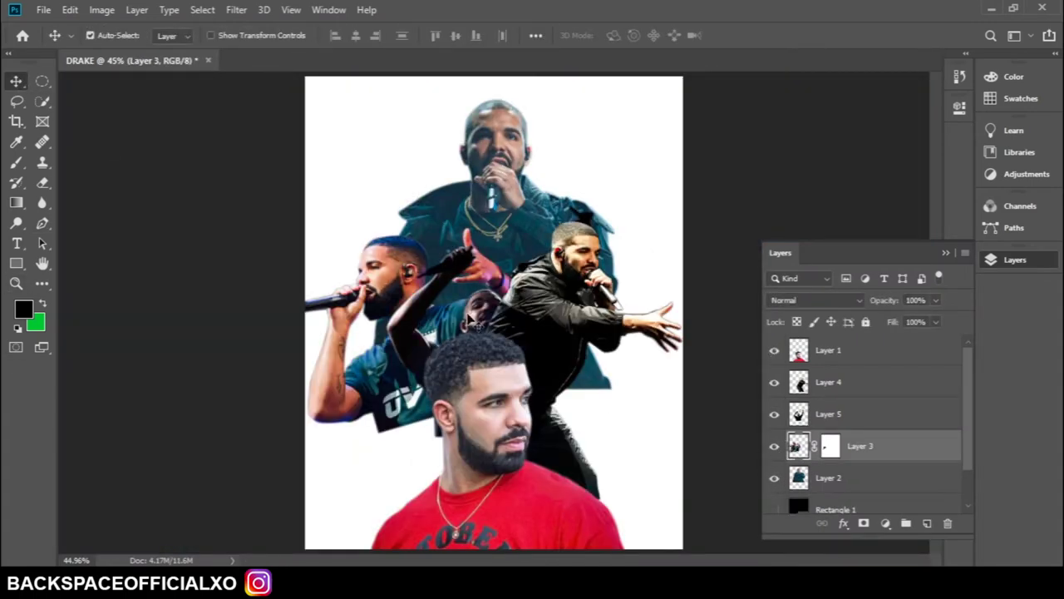
Drag the raised-arm cutout to the bottom-right and place the orange-jacket Drake photo embedded.
left_click_drag(445, 222, 657, 407)
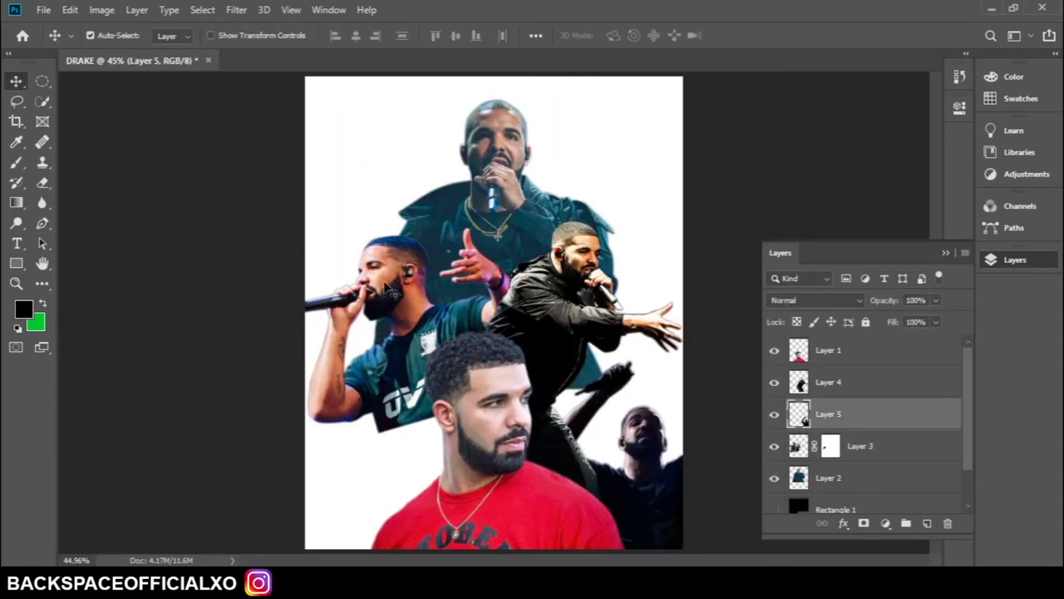
left_click(43, 9)
left_click(83, 302)
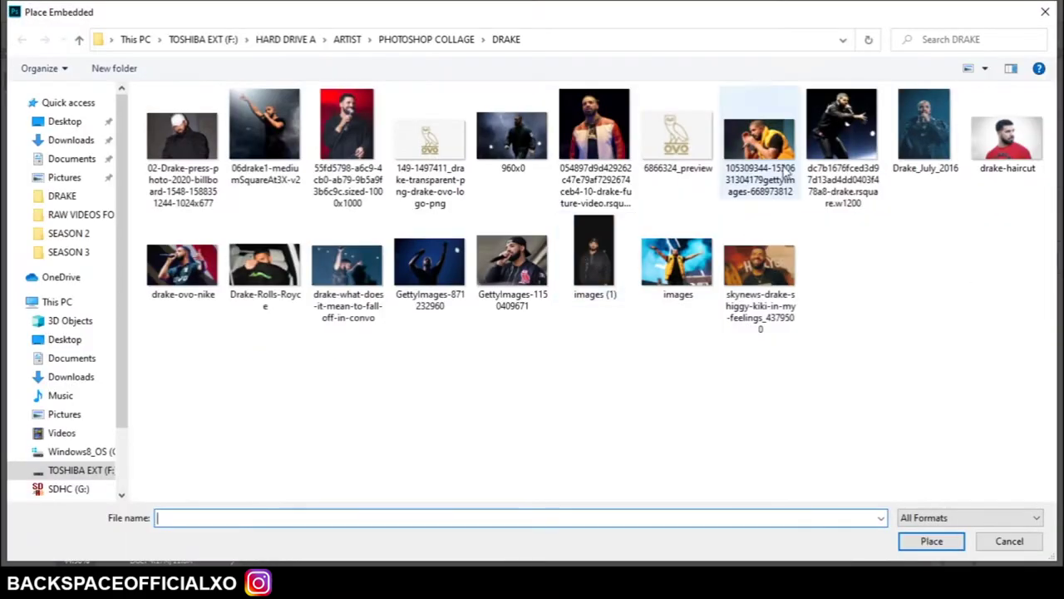
double_click(760, 137)
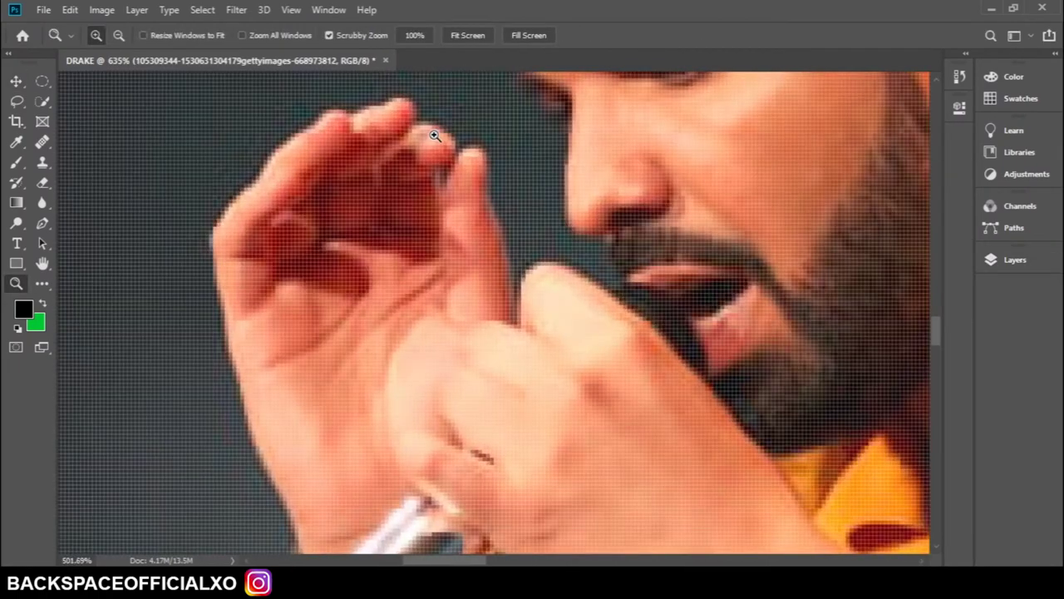
With the Pen tool, undo a misplaced anchor and trace along the fingers to the fingertip.
key("p")
left_click(70, 10)
left_click(108, 19)
left_click(616, 283)
left_click_drag(584, 261, 656, 276)
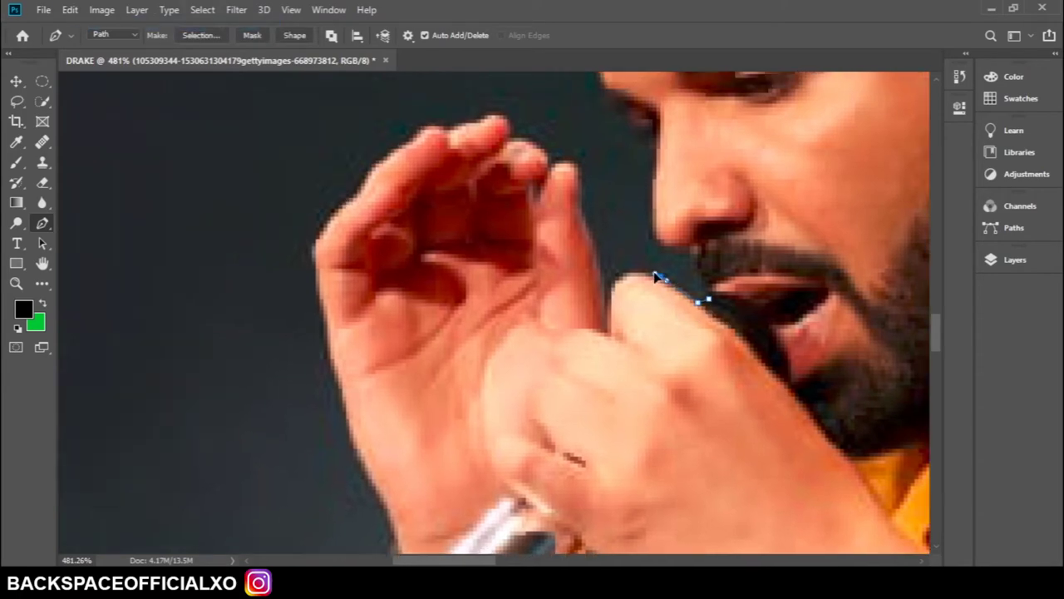
mouse_move(613, 309)
left_mouse_down()
mouse_move(709, 239)
mouse_move(703, 262)
mouse_move(671, 263)
left_mouse_up()
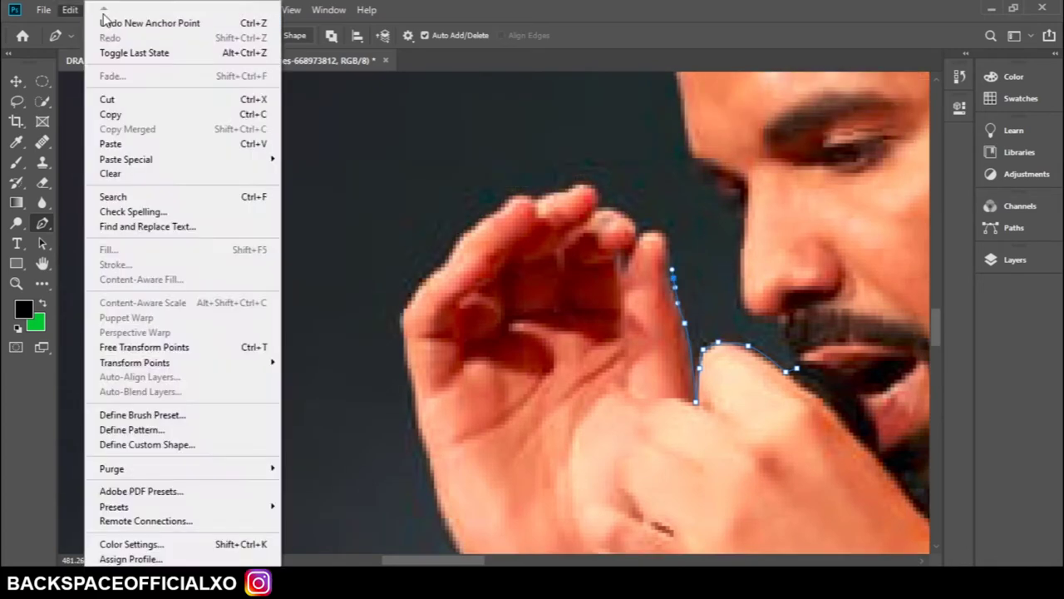
mouse_move(686, 234)
left_mouse_down()
mouse_move(700, 222)
mouse_move(719, 242)
mouse_move(748, 199)
left_mouse_up()
left_click(727, 188)
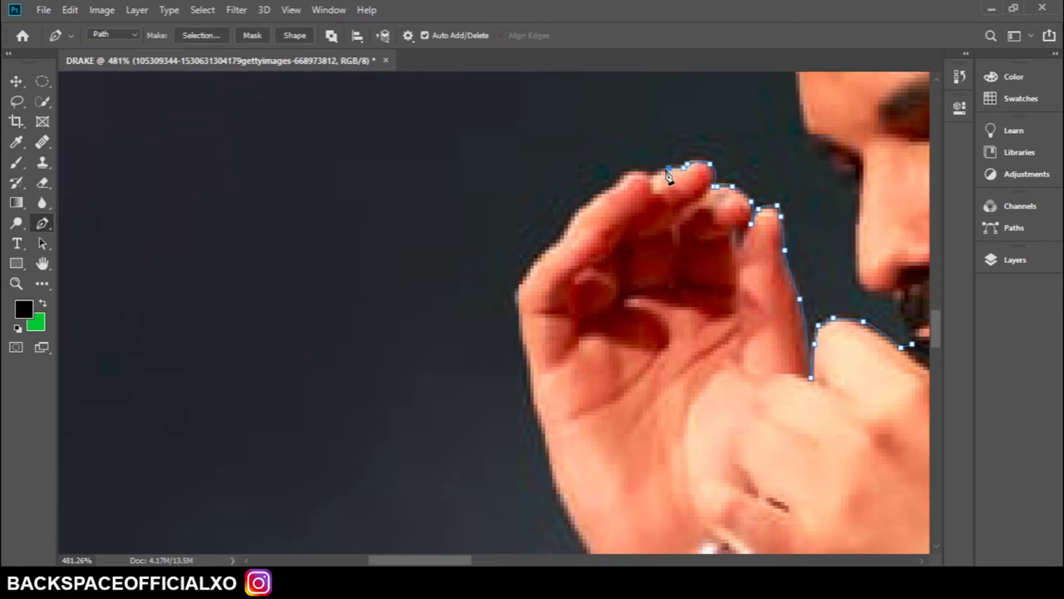
Continue the path across the upper fingers and down the hand's left edge.
left_click_drag(656, 184, 492, 110)
left_click_drag(431, 166, 293, 123)
left_click_drag(185, 140, 102, 115)
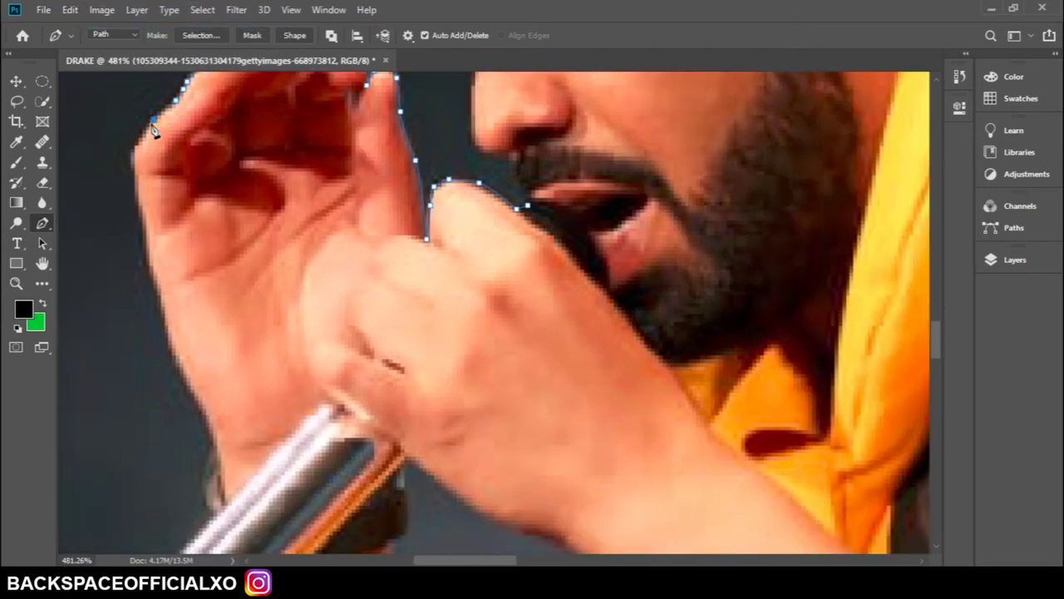
left_click_drag(114, 161, 114, 125)
left_click_drag(160, 186, 194, 126)
left_click(194, 126)
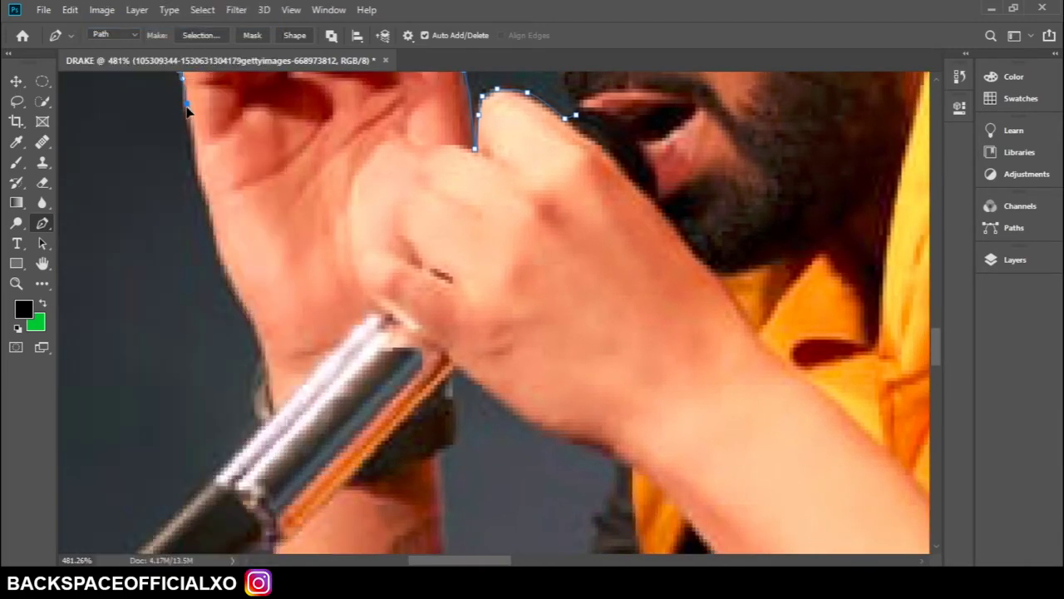
Anchor the path along the microphone edge and around its tip.
scroll(191, 113, "down", 2)
scroll(216, 125, "down", 3)
scroll(266, 166, "down", 1)
scroll(274, 157, "down", 2)
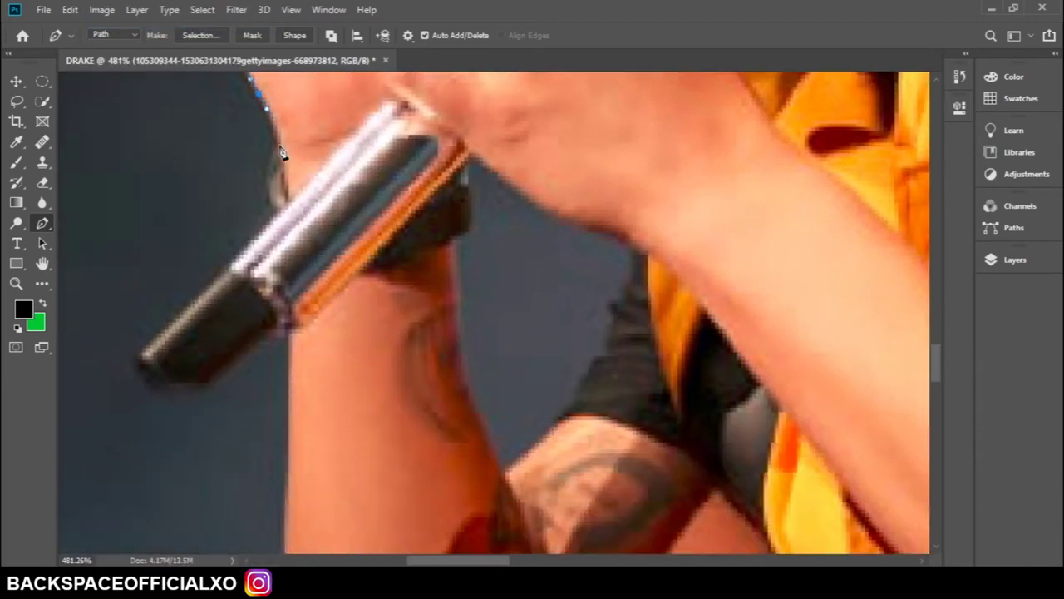
left_click_drag(278, 199, 386, 146)
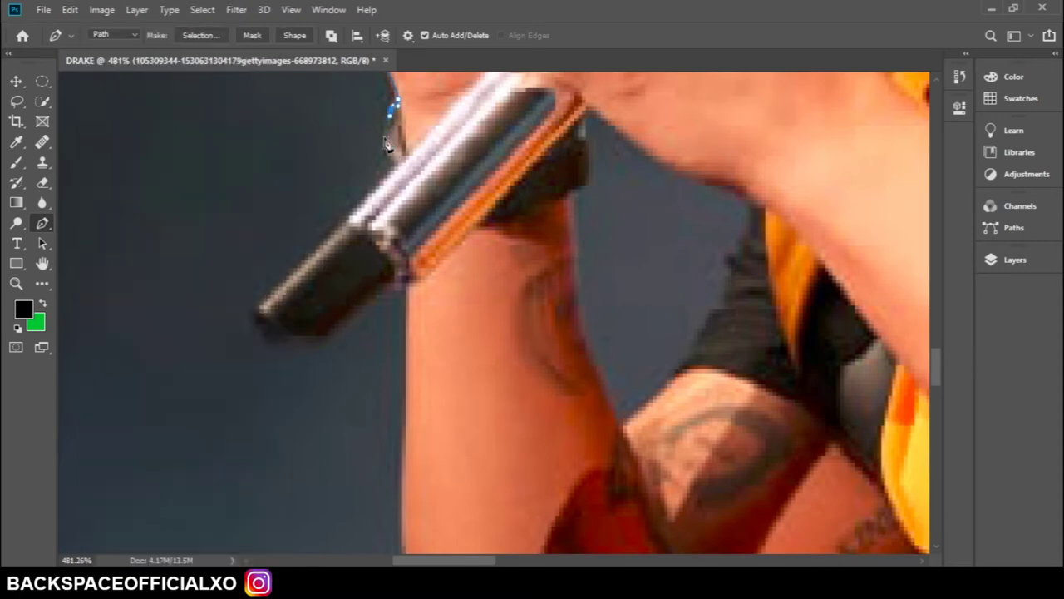
scroll(408, 167, "down", 1)
left_click(370, 218)
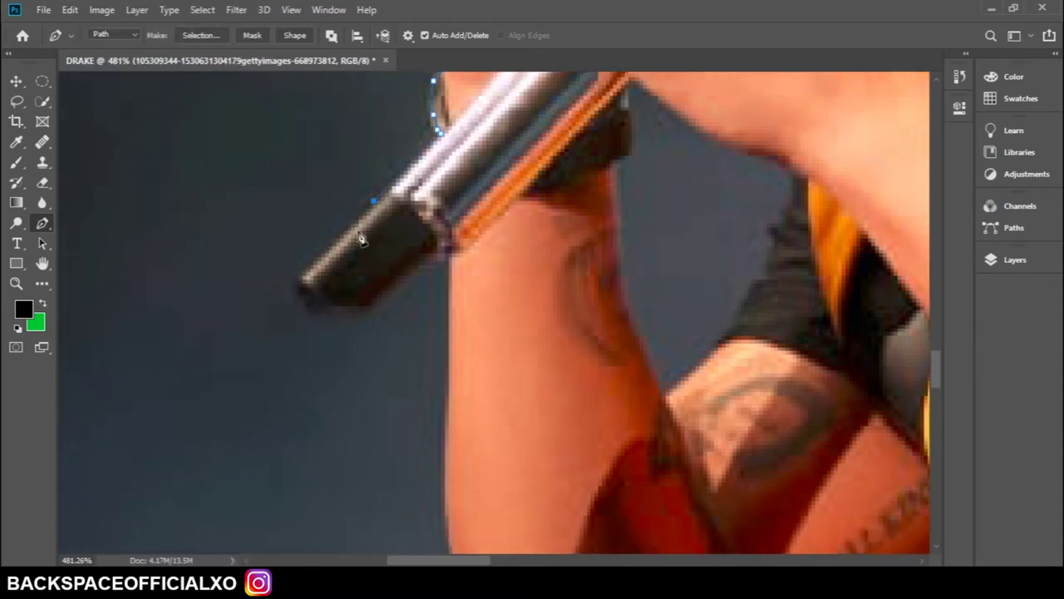
scroll(316, 282, "down", 1)
left_click(230, 232)
left_click(376, 216)
Extend the path down the forearm edge toward the photo's bottom.
scroll(358, 215, "down", 3)
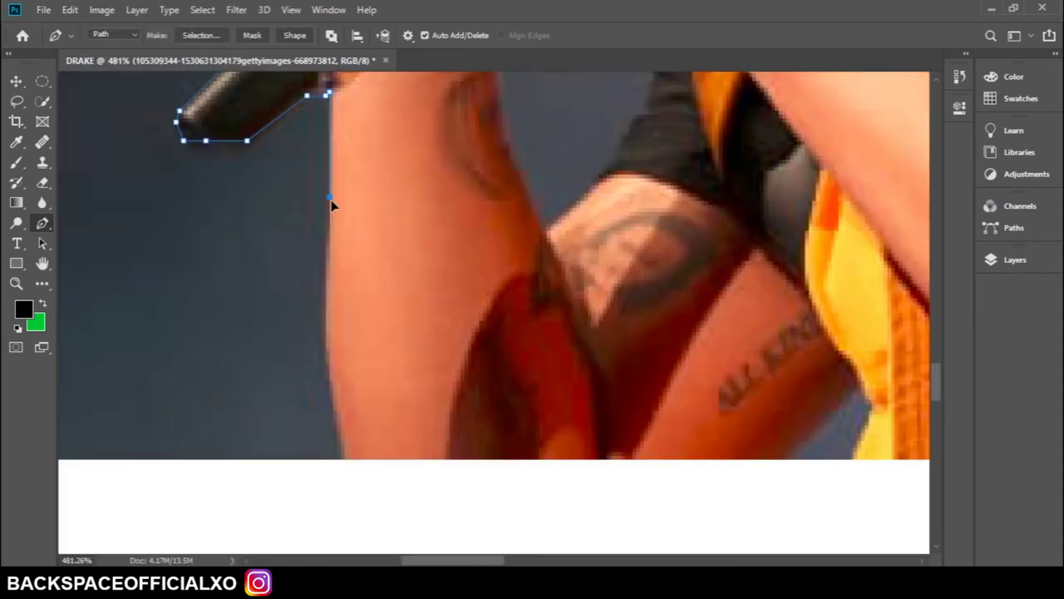
scroll(221, 204, "right", 3)
scroll(221, 204, "down", 1)
left_click(127, 263)
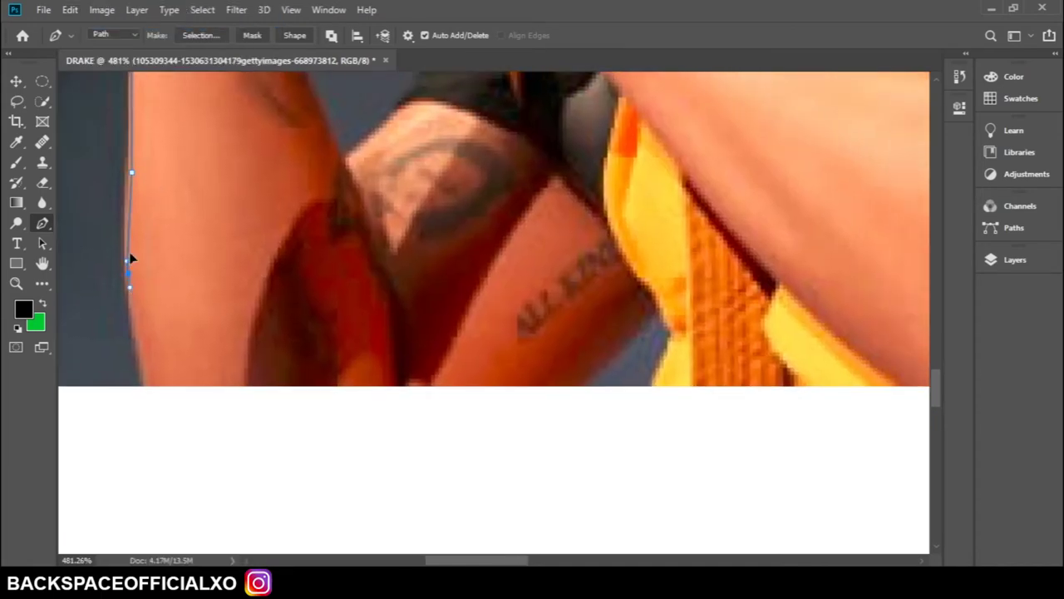
left_click(143, 368)
scroll(250, 374, "right", 4)
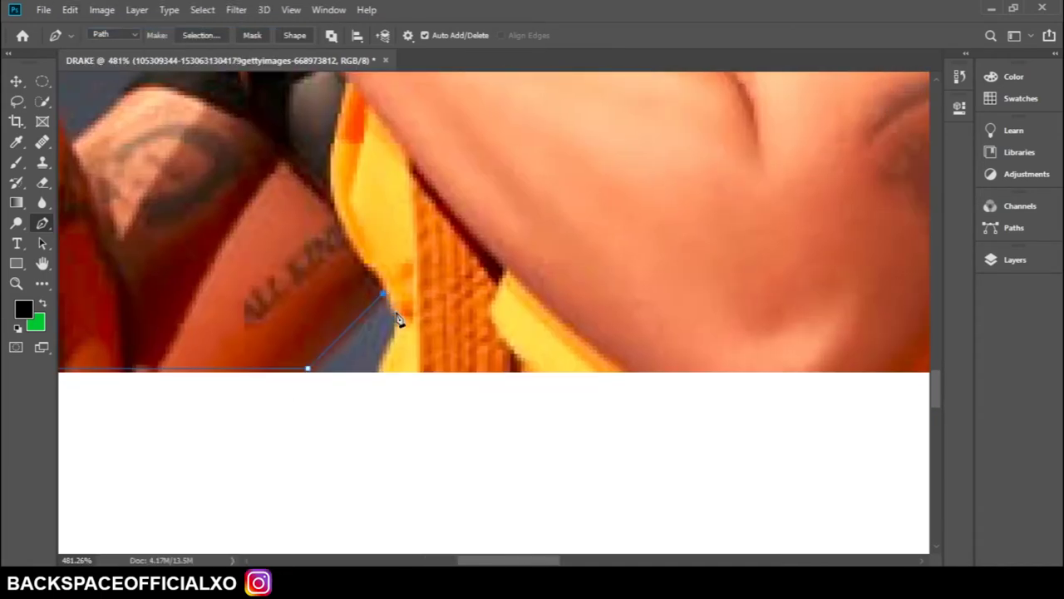
scroll(406, 285, "right", 3)
scroll(406, 285, "down", 1)
scroll(499, 332, "right", 10)
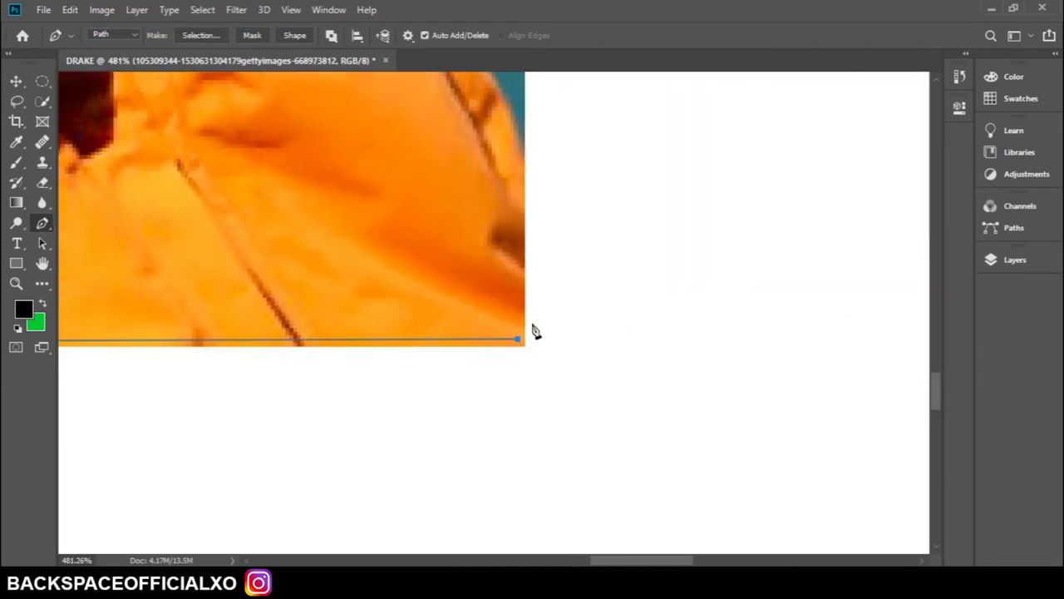
Anchor the path at the image's bottom corner, right edge and along the hood.
left_click(525, 341)
scroll(516, 316, "up", 2)
left_click(516, 313)
scroll(499, 349, "up", 2)
left_click(491, 357)
scroll(504, 423, "up", 3)
left_click(70, 9)
left_click(379, 381)
left_click(324, 378)
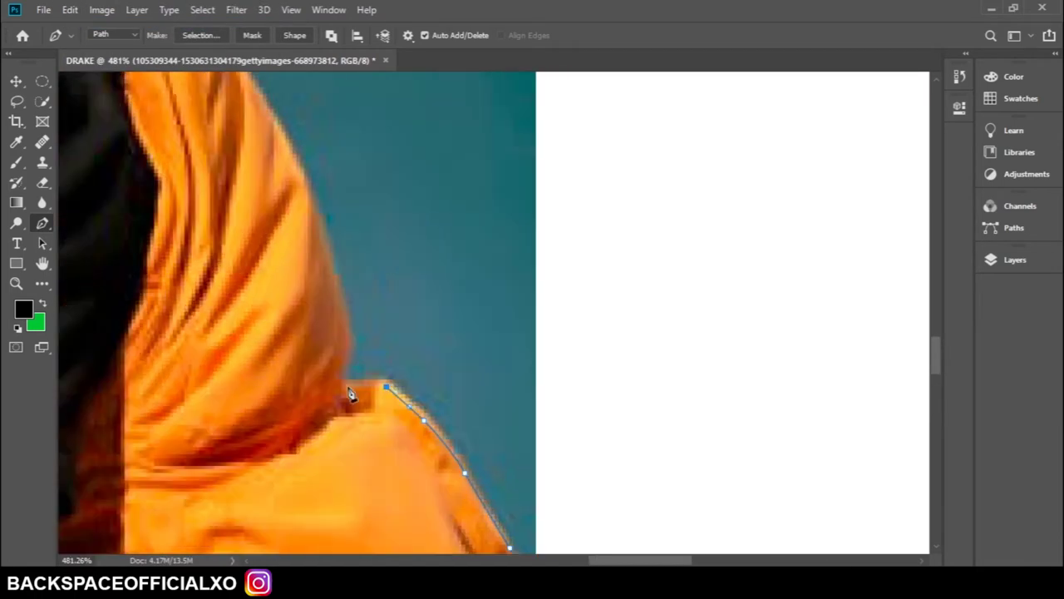
Continue anchors over the hood's top and left along the shoulder.
scroll(349, 382, "up", 3)
scroll(349, 383, "left", 2)
scroll(446, 396, "left", 2)
scroll(446, 463, "up", 2)
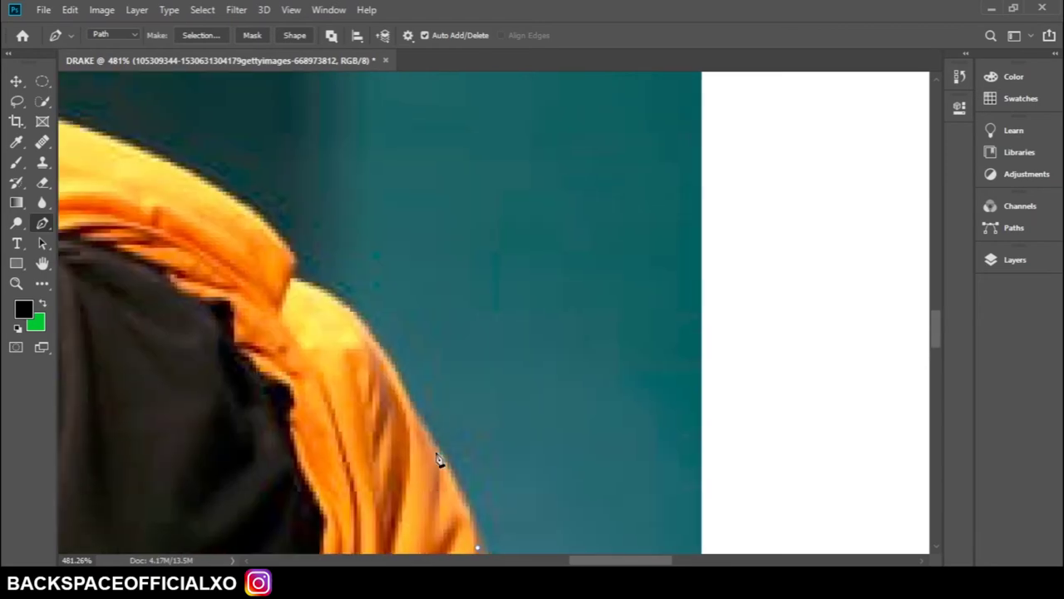
scroll(461, 423, "left", 2)
scroll(498, 423, "up", 3)
left_click(553, 422)
scroll(522, 413, "left", 3)
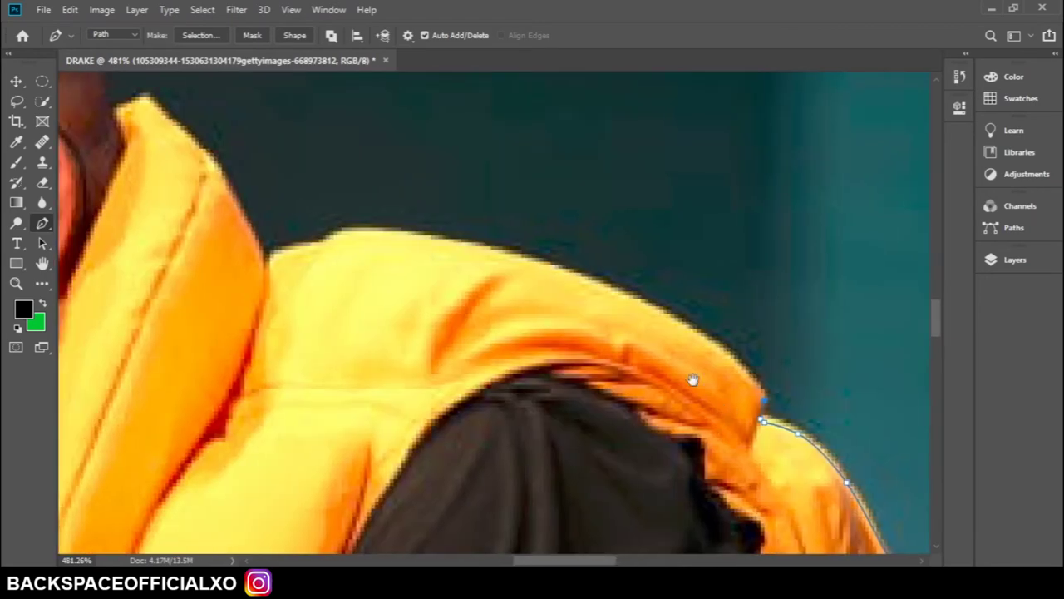
scroll(710, 427, "left", 1)
left_click(689, 304)
scroll(591, 280, "left", 2)
left_click(659, 268)
left_click(576, 276)
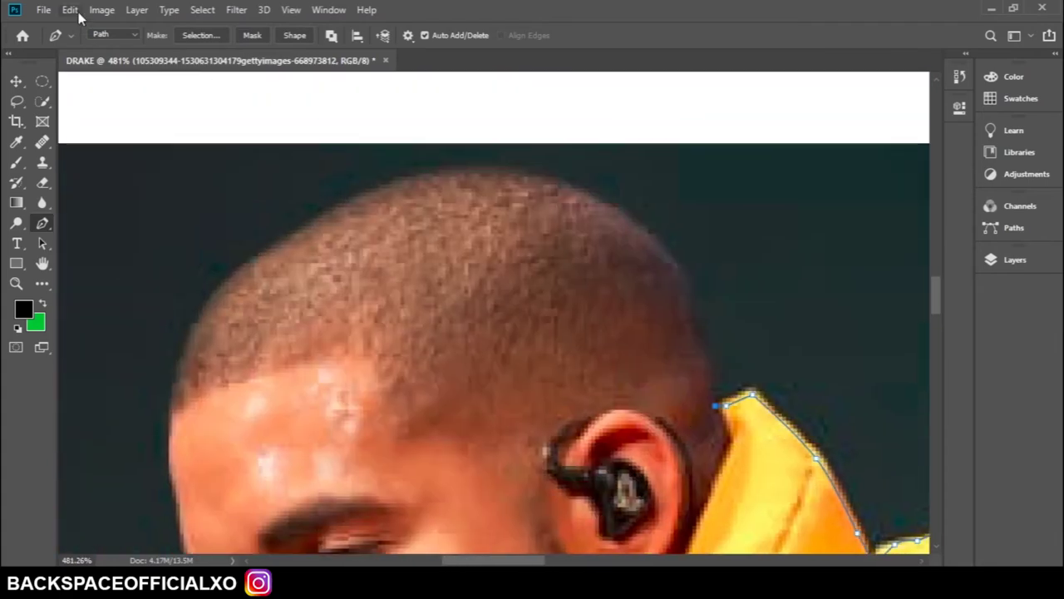
Trace over the top of the head, down the face and nose, and close the path.
scroll(499, 349, "left", 3)
left_click(817, 292)
left_click_drag(743, 208, 684, 206)
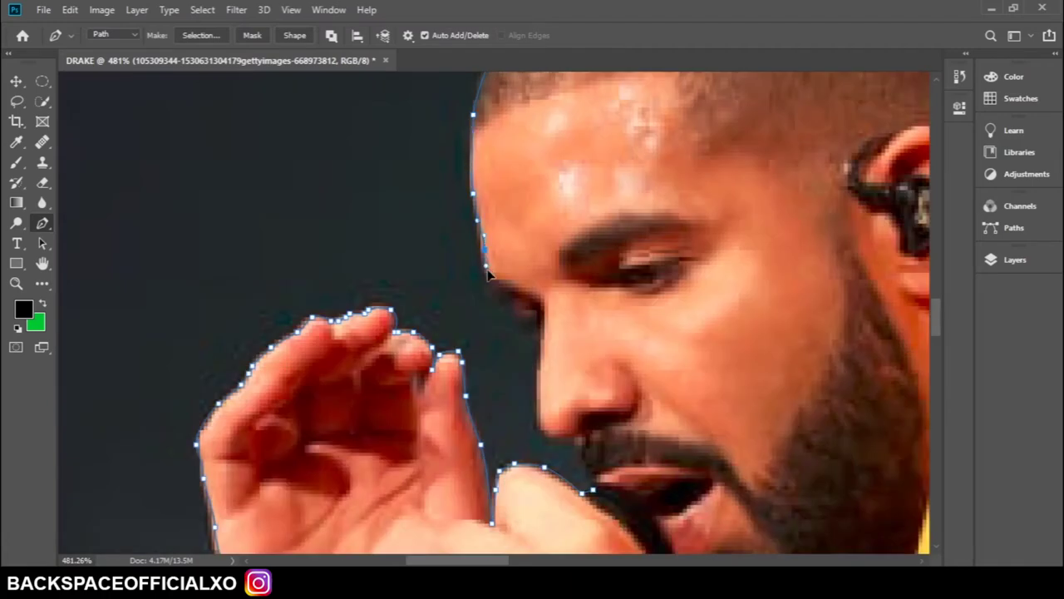
scroll(488, 275, "down", 3)
left_click(494, 232)
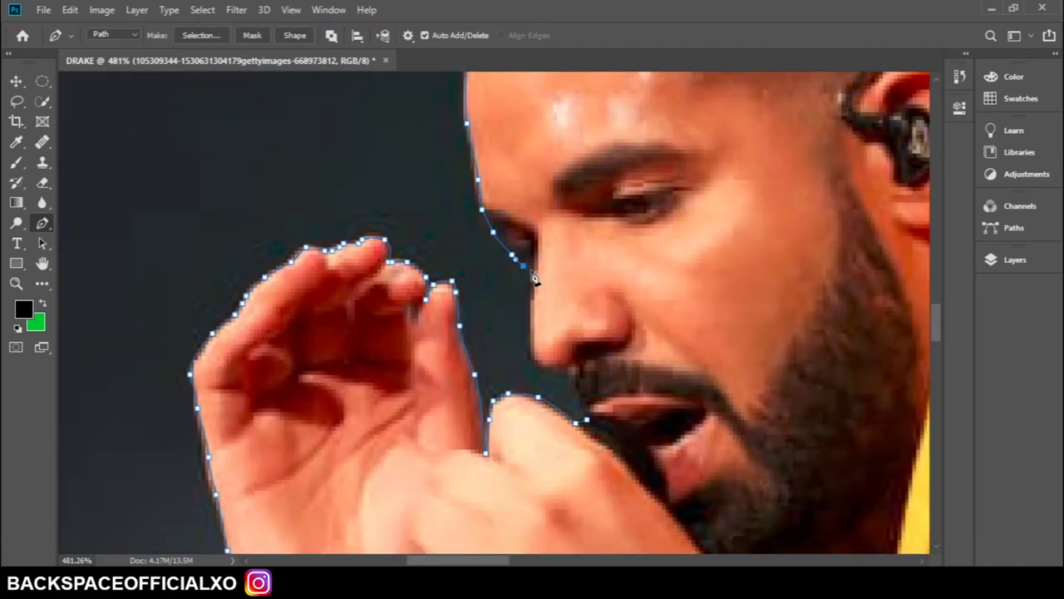
scroll(535, 278, "down", 3)
left_click(588, 209)
scroll(588, 209, "down", 1)
left_click(585, 205)
scroll(611, 183, "down", 3)
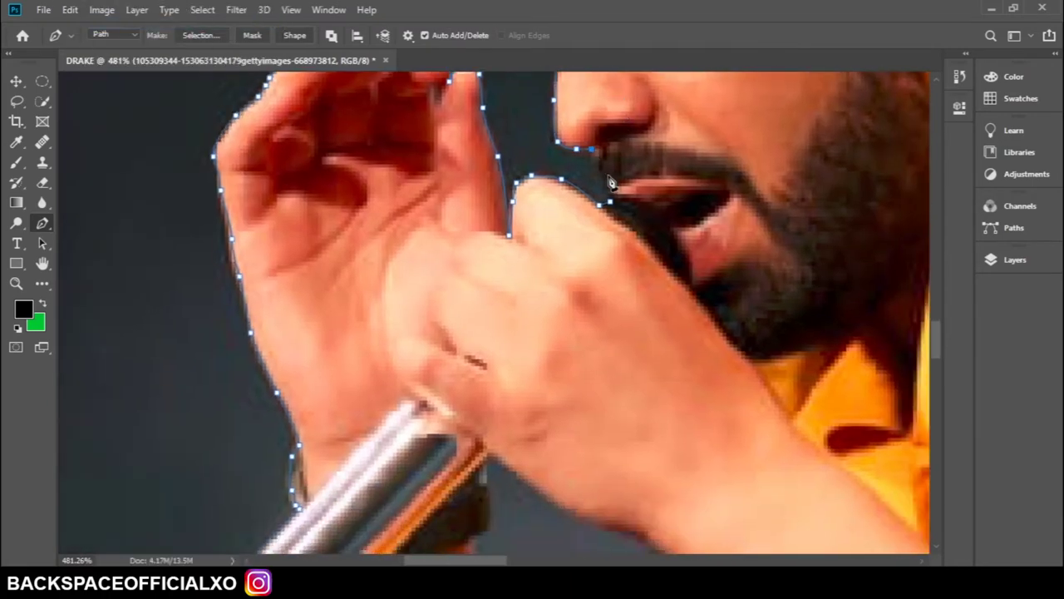
left_click(609, 203)
right_click(609, 202)
Convert the traced path to a selection and copy the cut-out Drake to a new layer.
key("Return")
key("ctrl+j")
left_click(1014, 259)
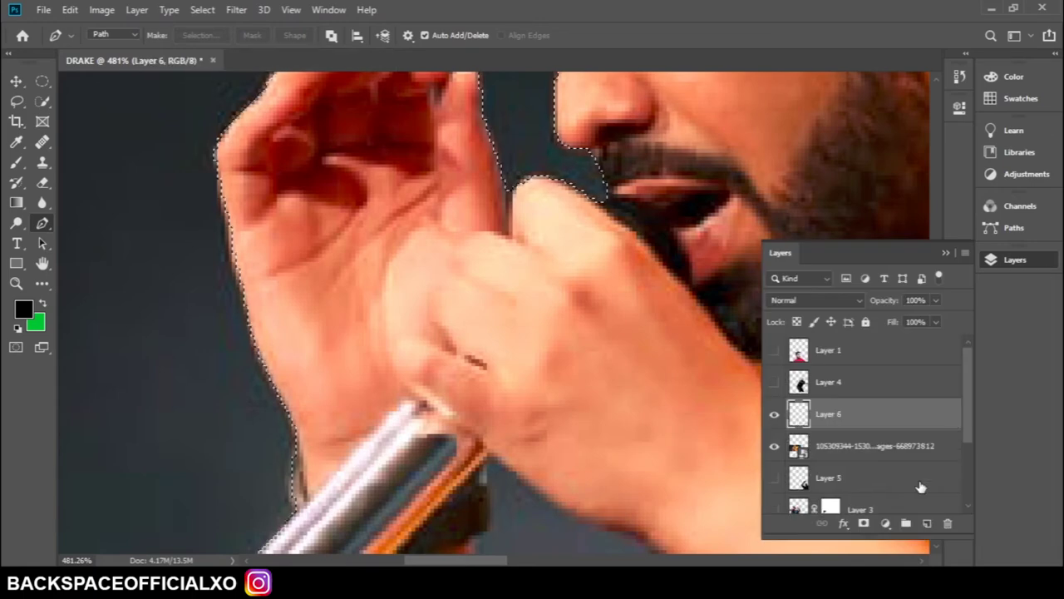
On Layer 5, pen-trace the background gap between arm and torso and make it a selection.
left_click(774, 413, "alt")
left_click(857, 450)
key("ctrl+0")
scroll(408, 345, "up", 5)
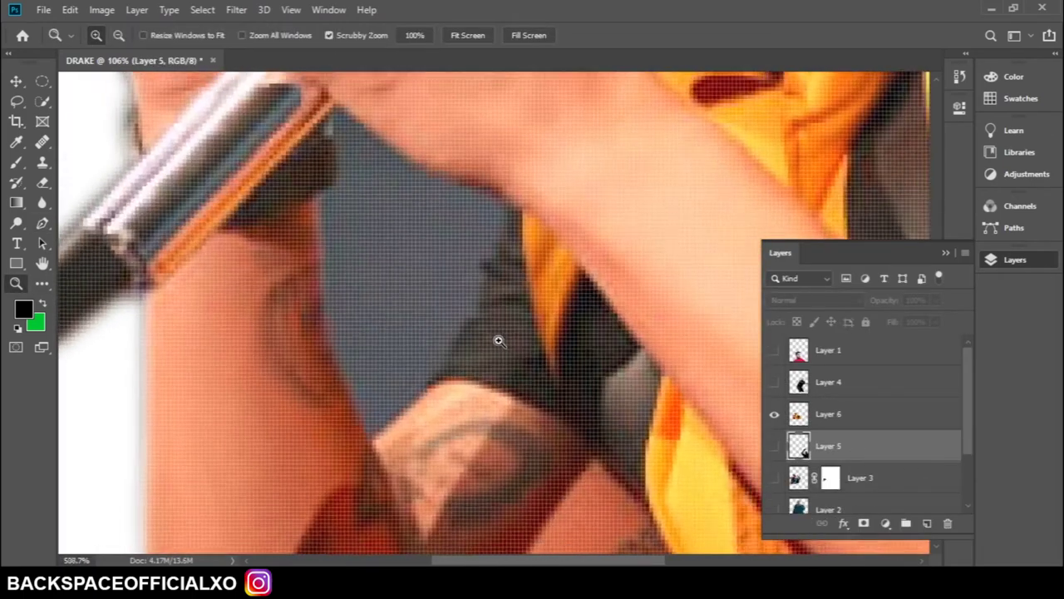
left_click(341, 109)
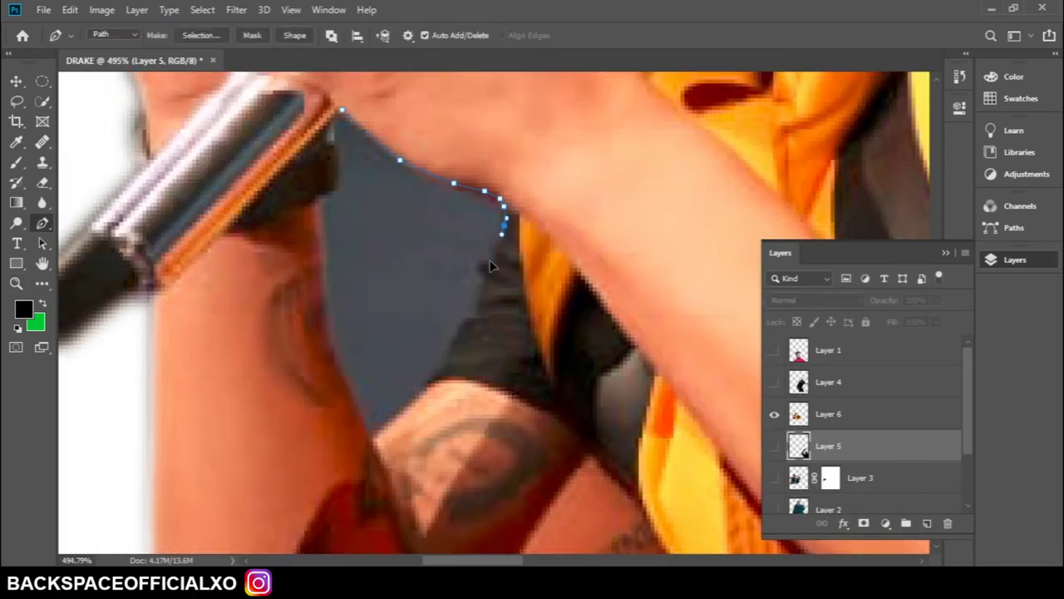
scroll(490, 266, "down", 2)
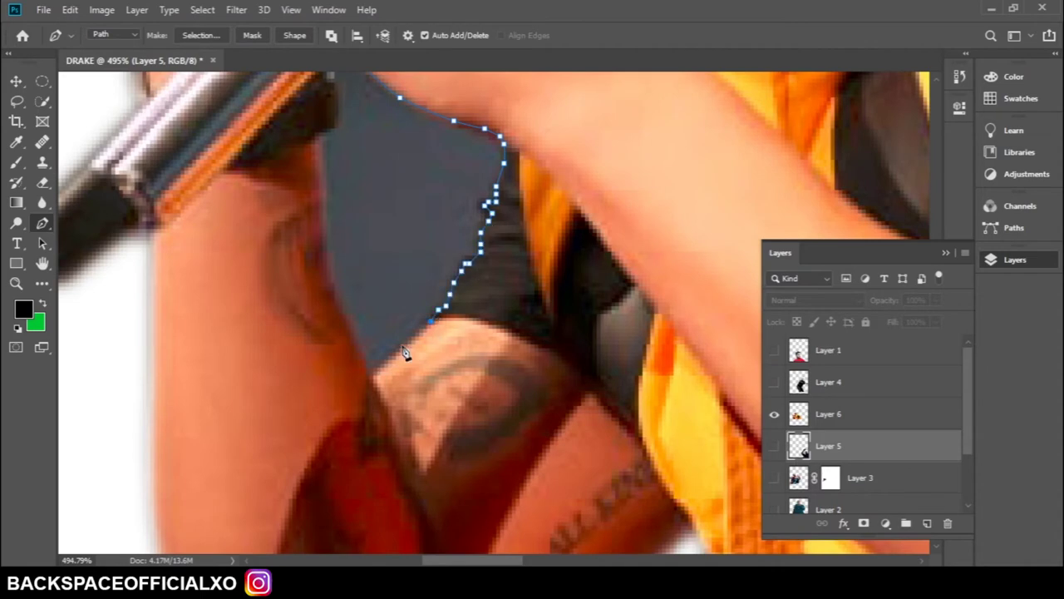
scroll(405, 353, "up", 2)
scroll(374, 349, "up", 3)
left_click(372, 528)
left_click(326, 424)
left_click(325, 326)
left_click(338, 211)
left_click(201, 35)
left_click(579, 148)
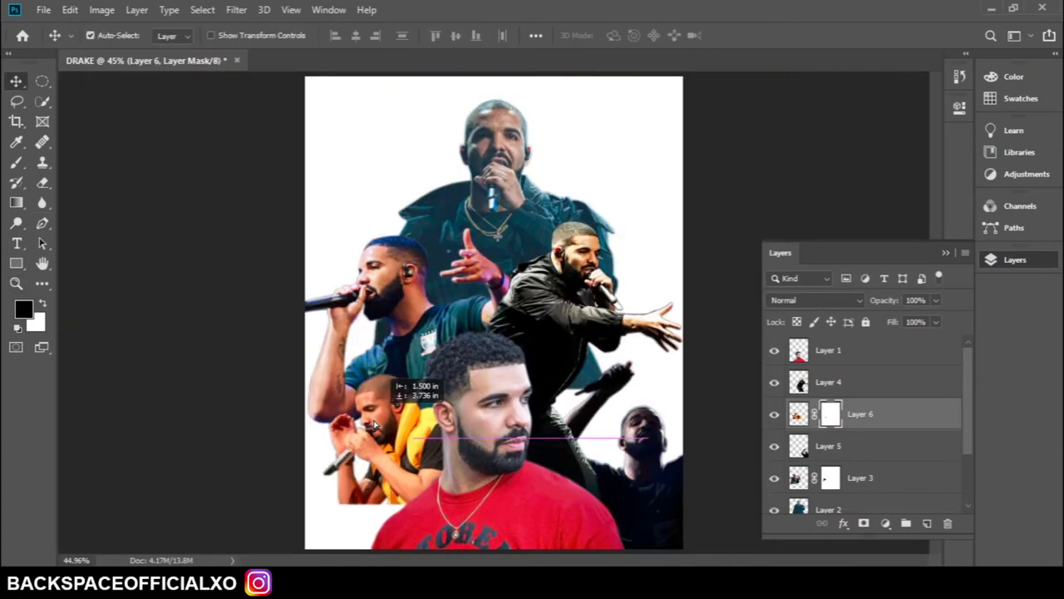
Move Layer 6's Drake to the bottom-left and scale the whole collage to about 91%.
left_click_drag(374, 425, 362, 471)
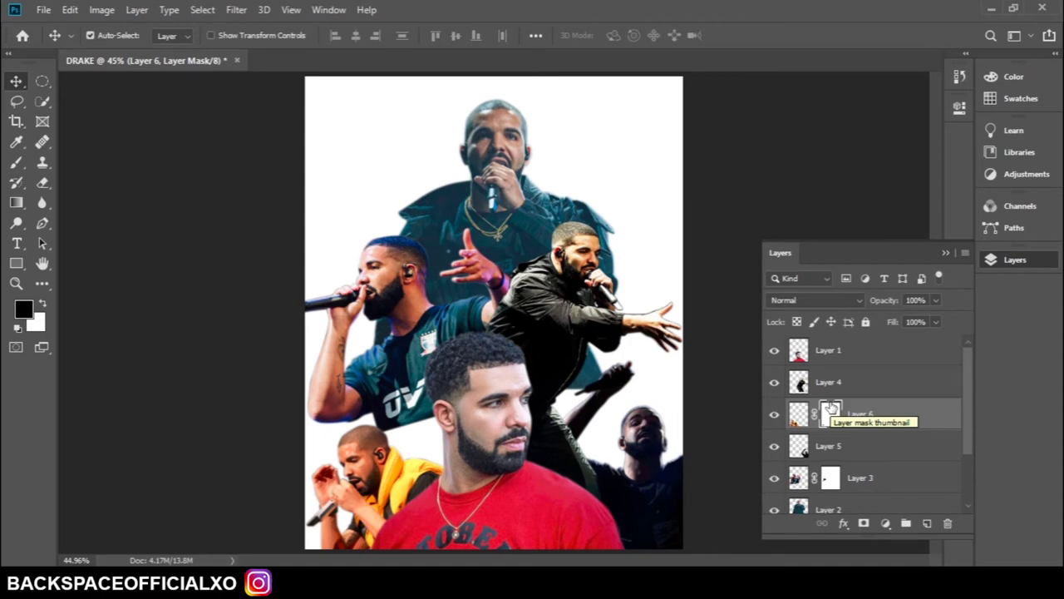
key("ctrl+t")
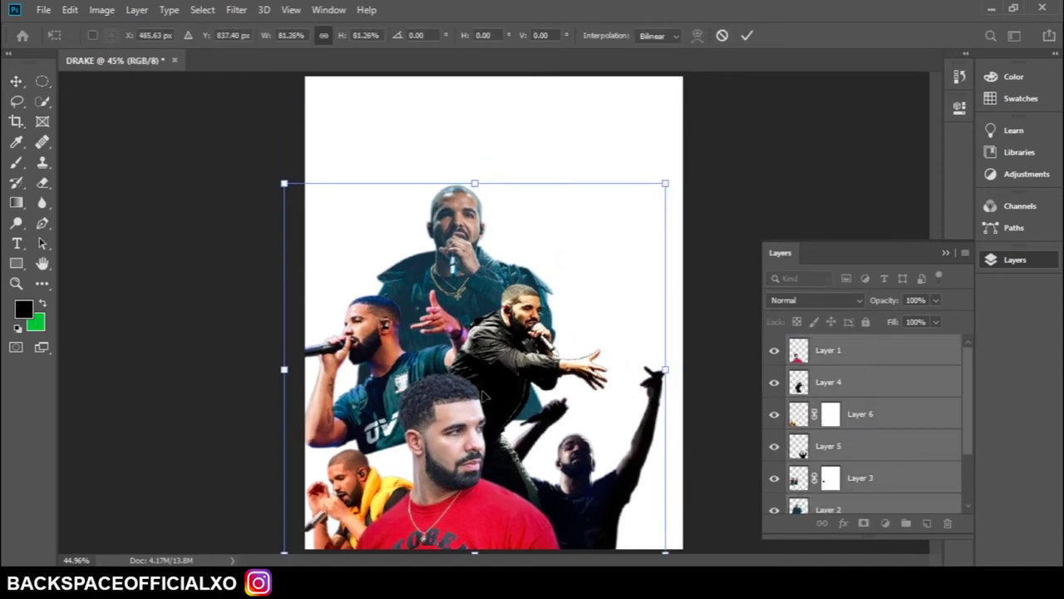
left_click_drag(285, 178, 300, 126)
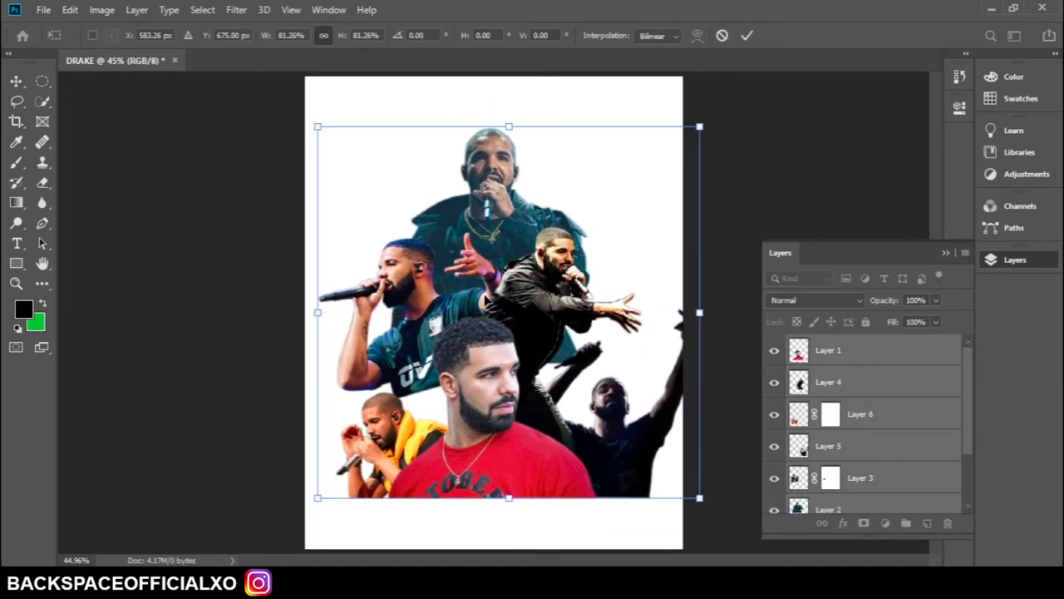
key("Return")
left_click(70, 9)
left_click(125, 23)
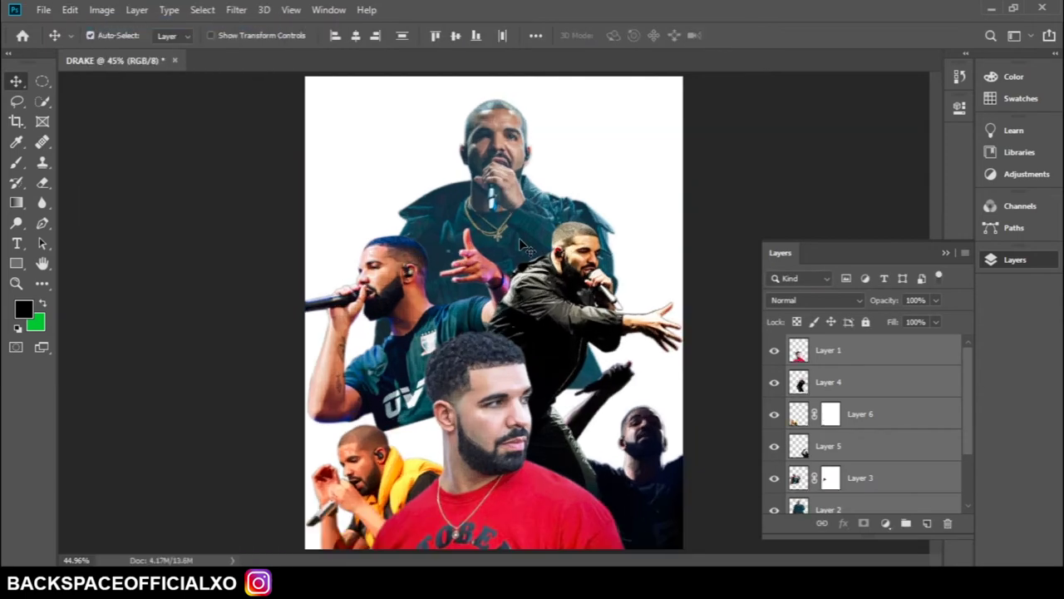
key("ctrl+t")
mouse_move(490, 375)
left_mouse_down()
mouse_move(490, 397)
mouse_move(489, 380)
left_mouse_up()
key("Return")
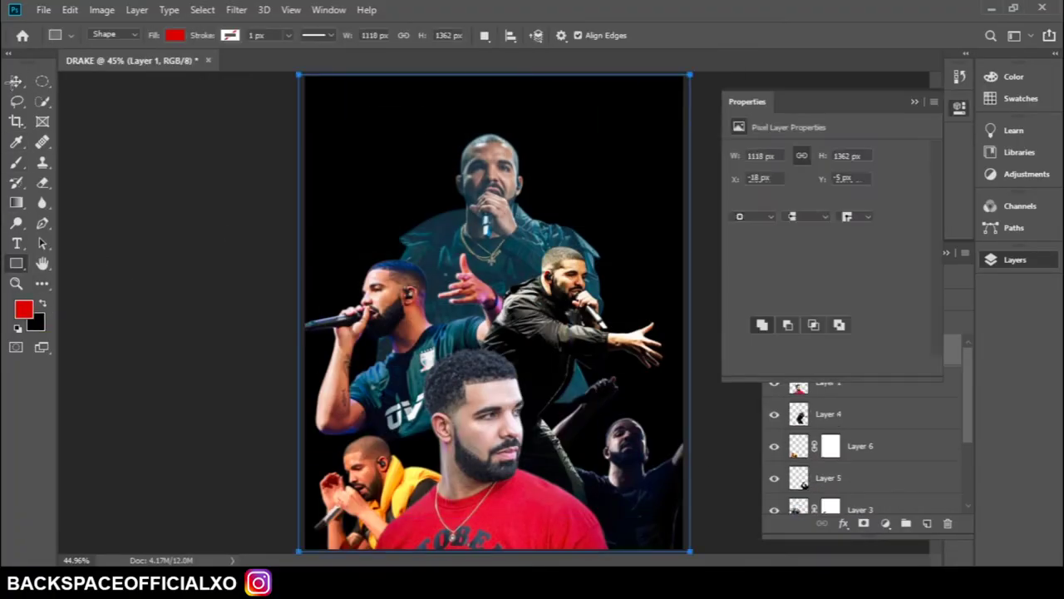
Show the layer list and the red rectangle's blend-mode options.
left_click(1014, 260)
left_click(798, 300)
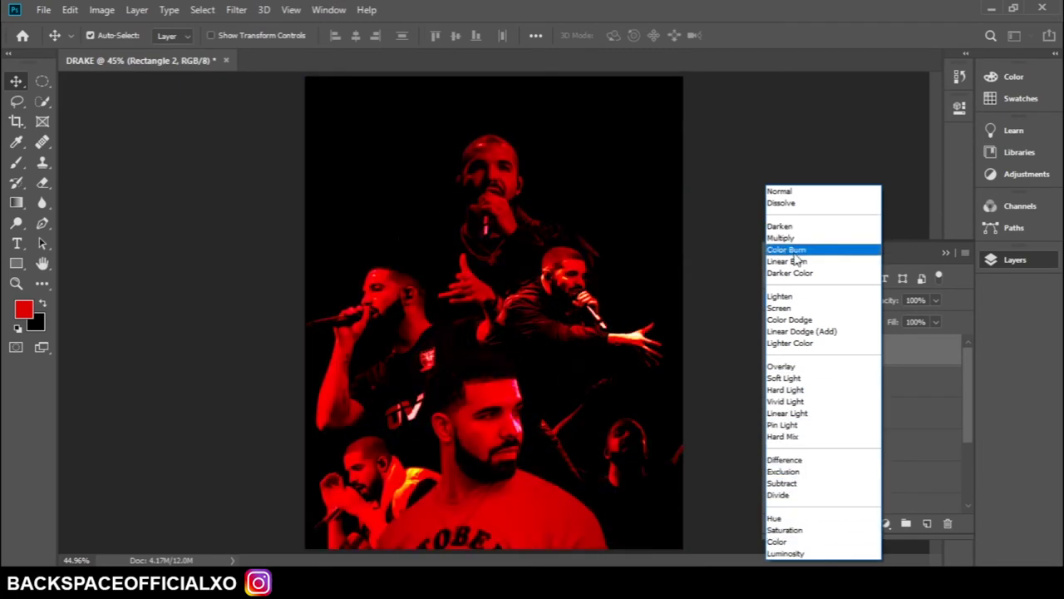
Set the red layer to Multiply and enlarge Layers 6, 5, 3 and 2 to fill the poster.
left_click(785, 238)
left_click(891, 380)
key("ctrl+t")
key("Escape")
scroll(893, 415, "down", 2)
left_click(892, 433, "shift")
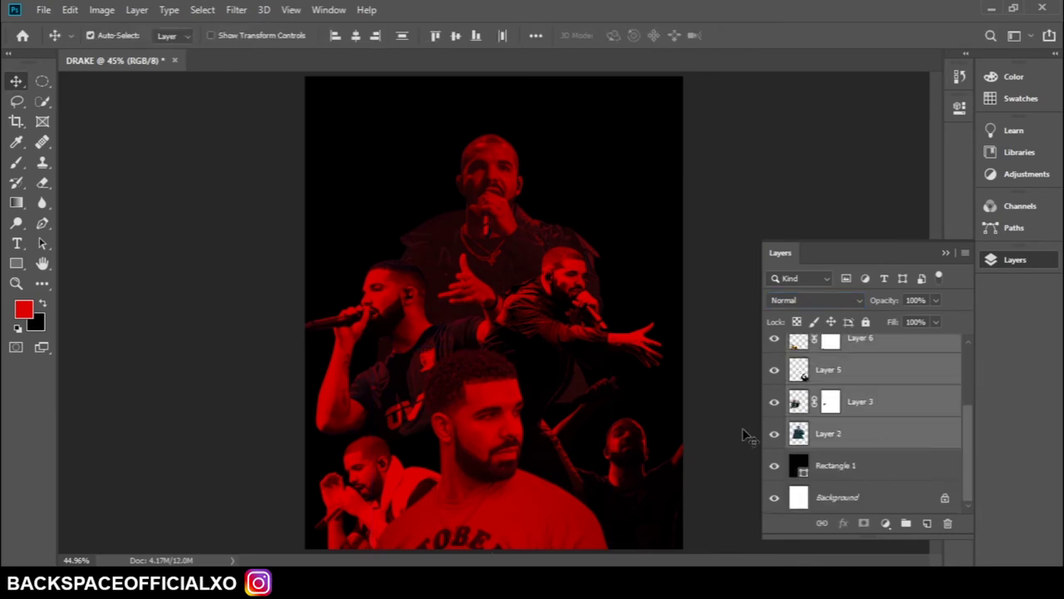
key("ctrl+t")
left_click_drag(505, 400, 510, 368)
left_click_drag(746, 311, 748, 312)
mouse_move(523, 449)
left_mouse_down()
mouse_move(529, 468)
mouse_move(482, 444)
left_mouse_up()
key("Return")
Nudge the central Drake photo slightly up and right.
left_click(828, 382)
key("ctrl+t")
key("Return")
left_click_drag(540, 472, 548, 468)
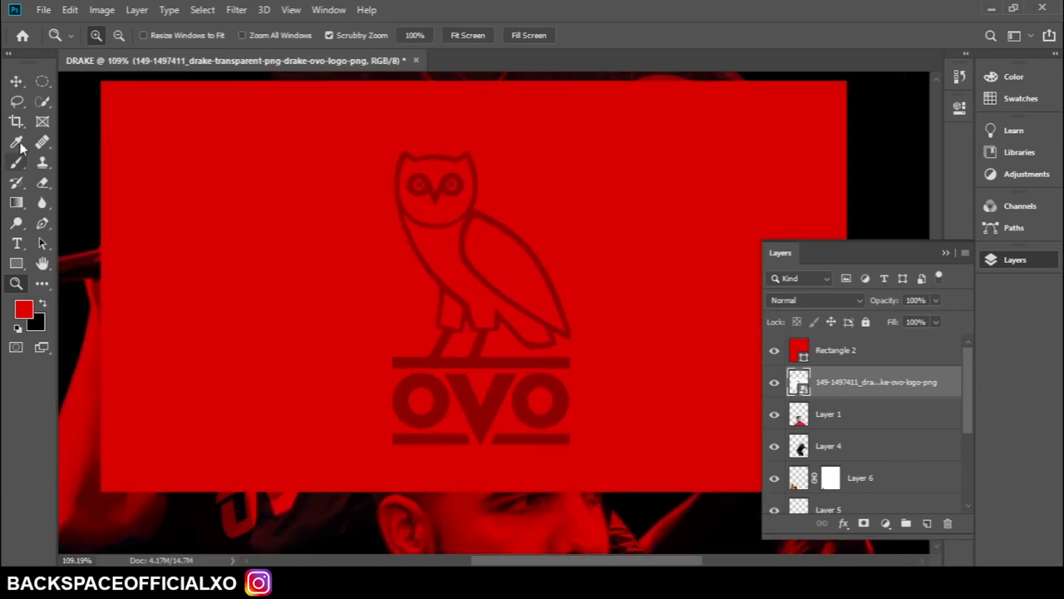
Select the Rectangular Marquee tool.
left_click(42, 80)
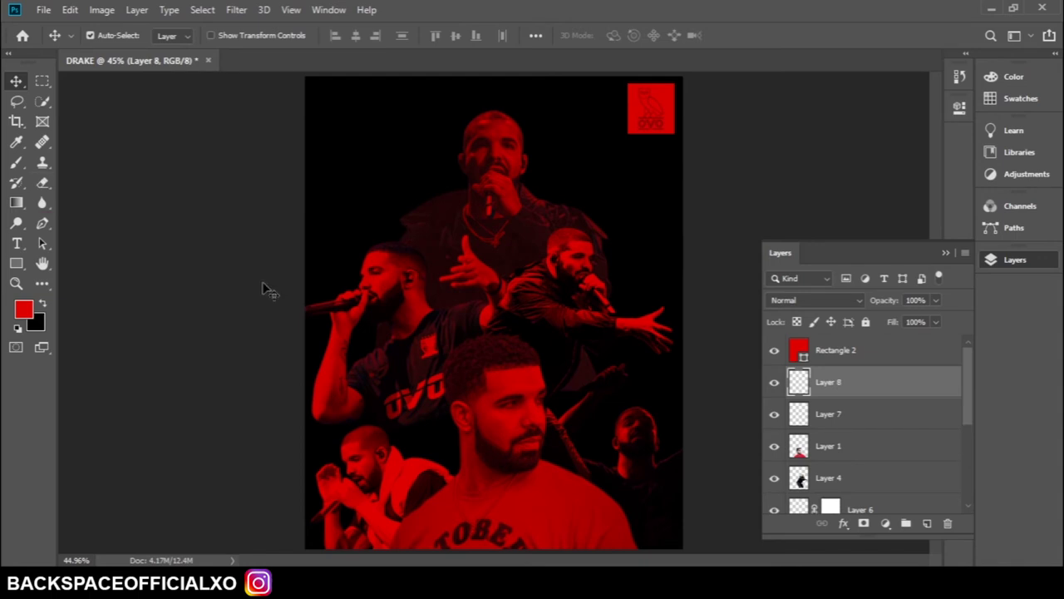
Draw a text box near the top, enter DRAKE and colour it red.
key("t")
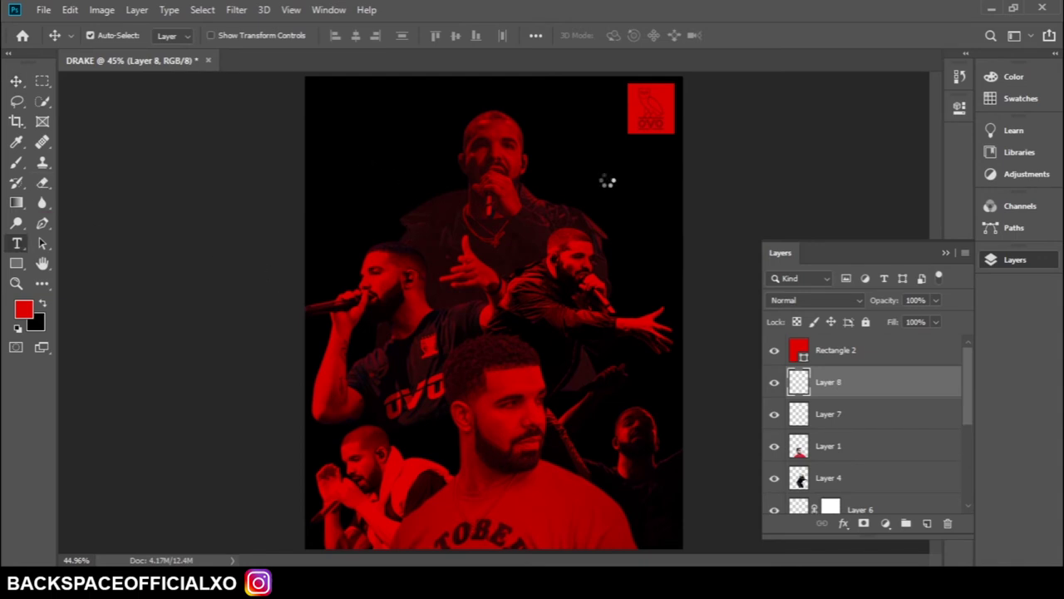
left_click_drag(397, 144, 696, 314)
left_click_drag(628, 280, 629, 283)
key("BackSpace")
type("DRAKE")
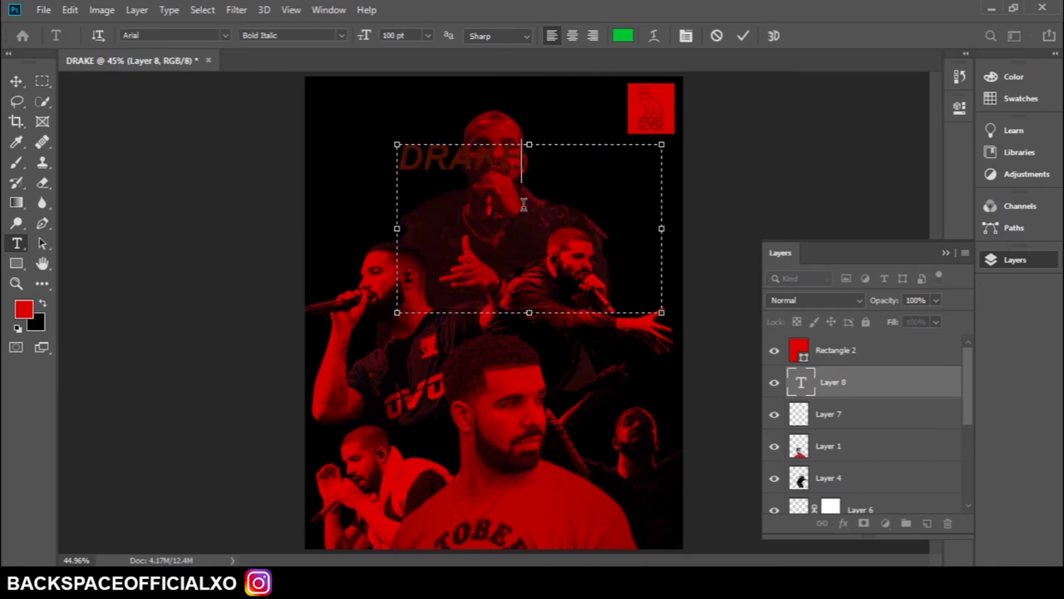
key("ctrl+a")
left_click(622, 35)
left_click(674, 100)
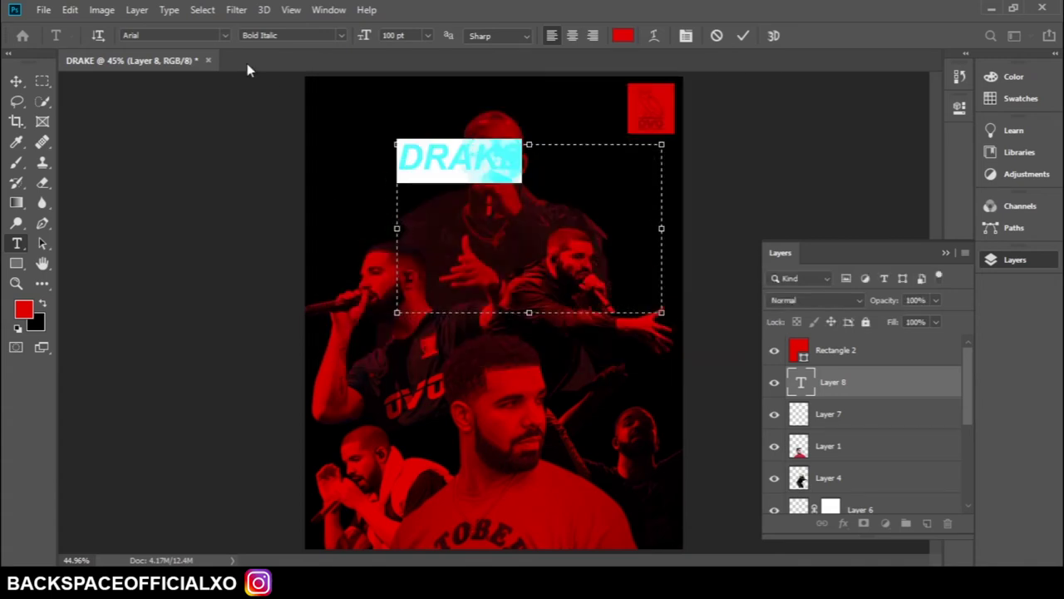
Set the DRAKE title to Art Dystopia at 60 pt and commit it.
left_click(223, 36)
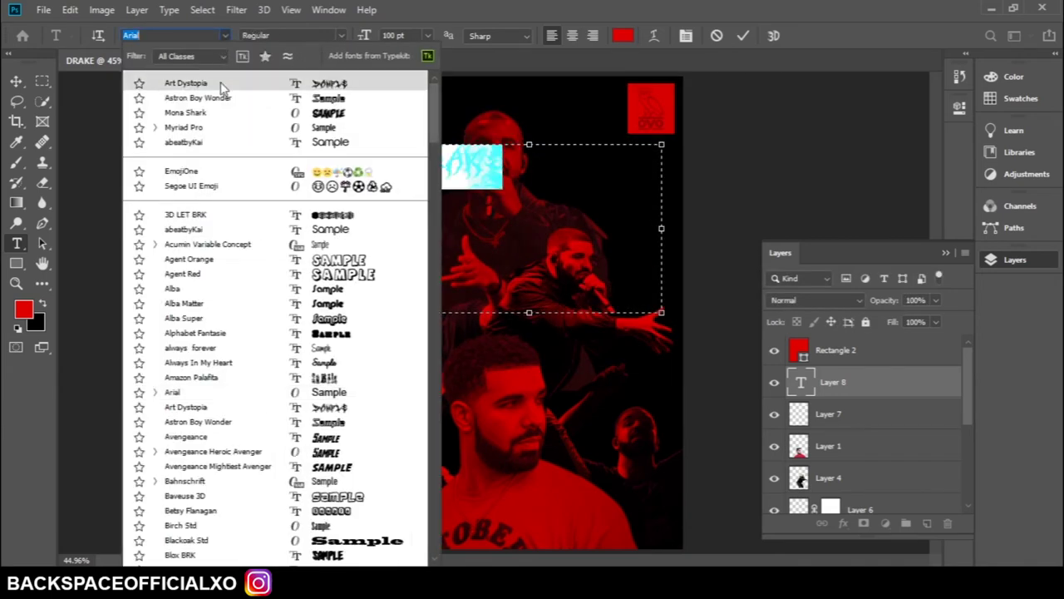
left_click(185, 127)
left_click(225, 34)
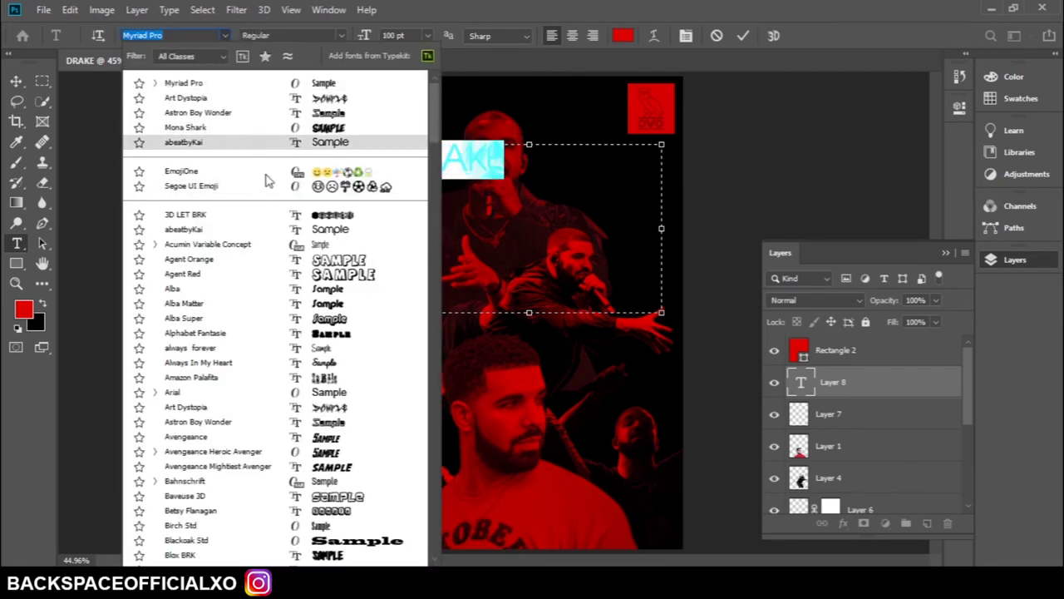
left_click(297, 306)
left_click(225, 35)
left_click(184, 112)
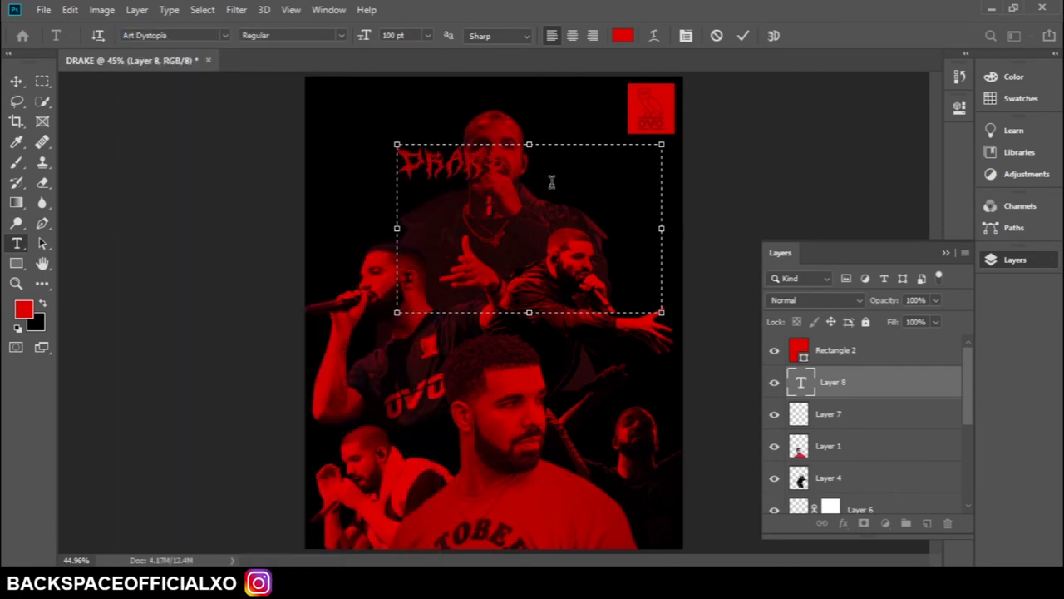
left_click(510, 162)
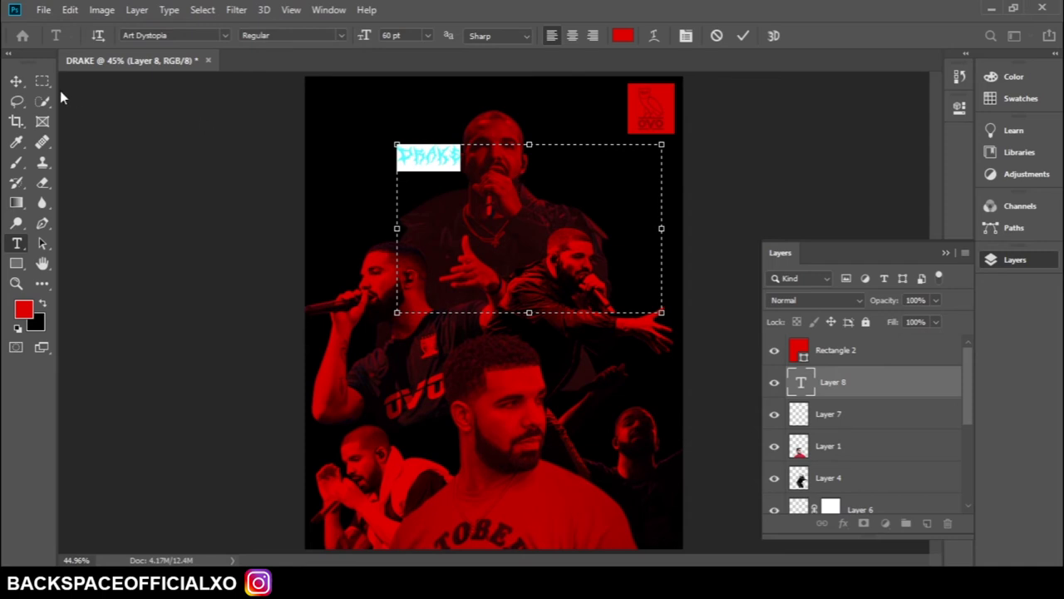
left_click(15, 81)
Move the DRAKE title to the right.
left_click(832, 382)
key("ctrl+t")
left_click_drag(444, 204, 622, 215)
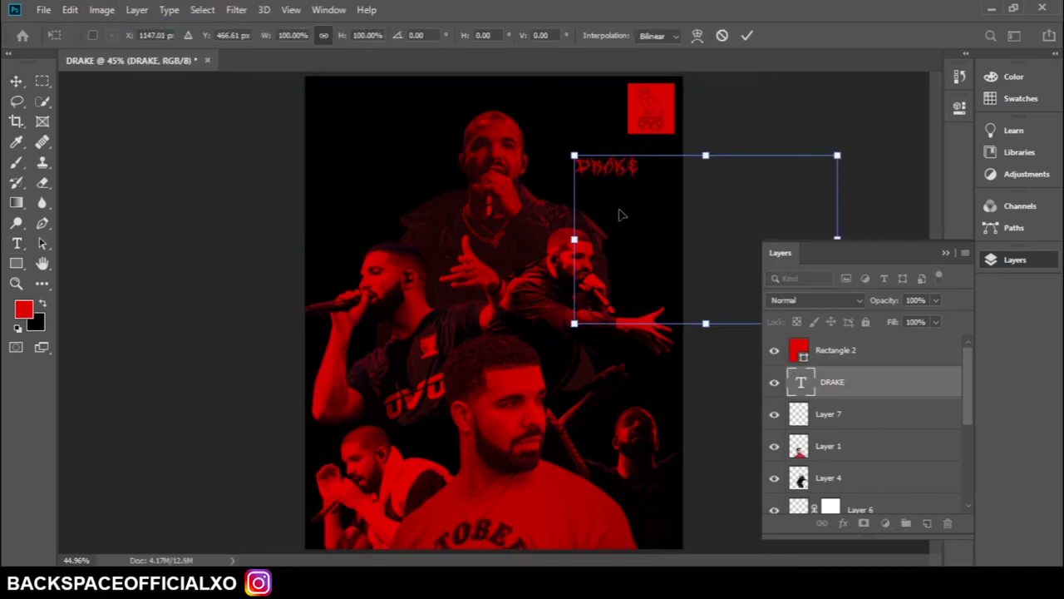
Set the DRAKE title's font size to 36 pt.
double_click(800, 382)
left_click(225, 35)
key("Escape")
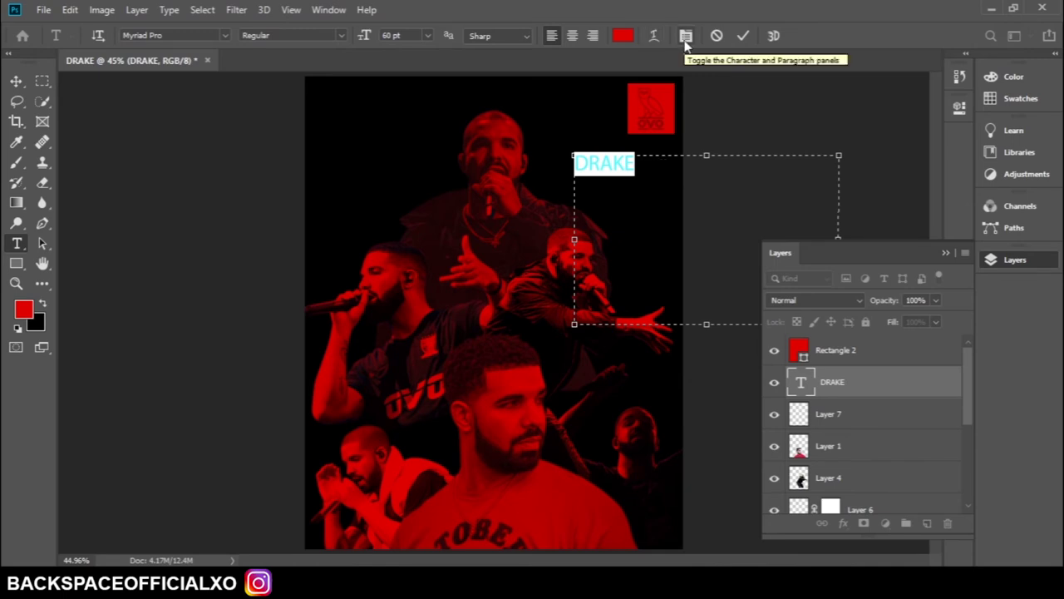
left_click(427, 35)
left_click(412, 193)
Widen the DRAKE title's letter tracking to 200 and commit the text edit.
left_click(1012, 234)
left_click(1021, 206)
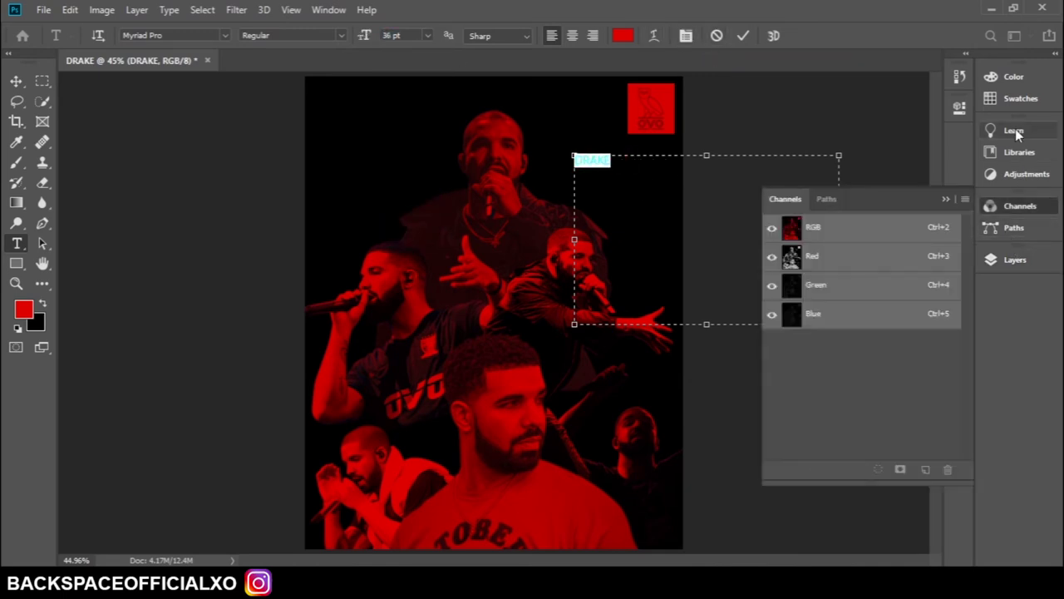
left_click(956, 109)
left_click(866, 255)
left_click(861, 380)
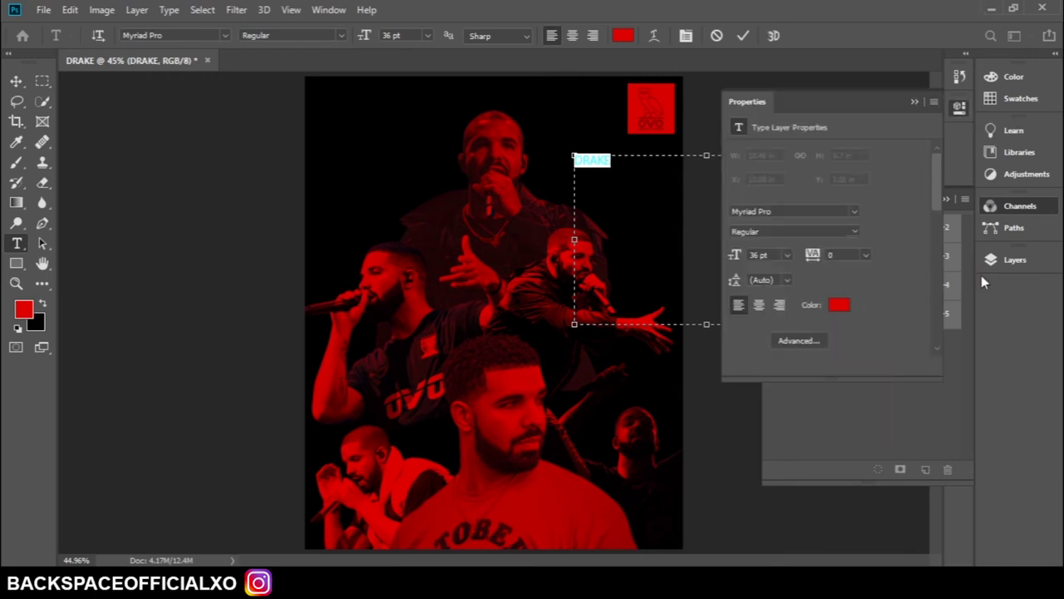
left_click(865, 255)
left_click(865, 438)
left_click(16, 81)
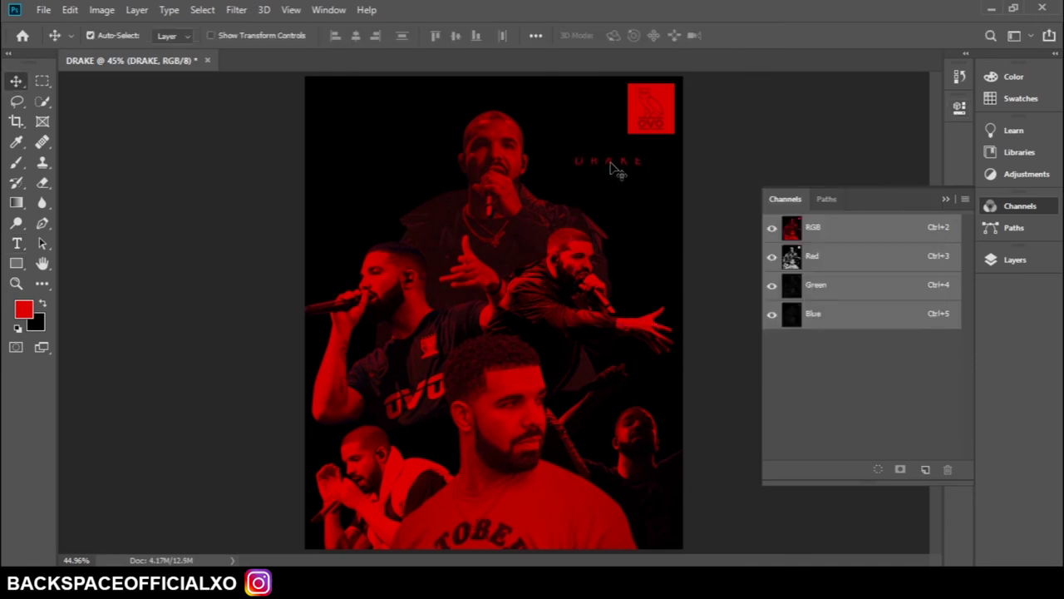
Move the DRAKE title into the poster's top-left corner with a free transform.
left_click(1014, 259)
key("ctrl+t")
left_click_drag(639, 166, 382, 100)
key("Return")
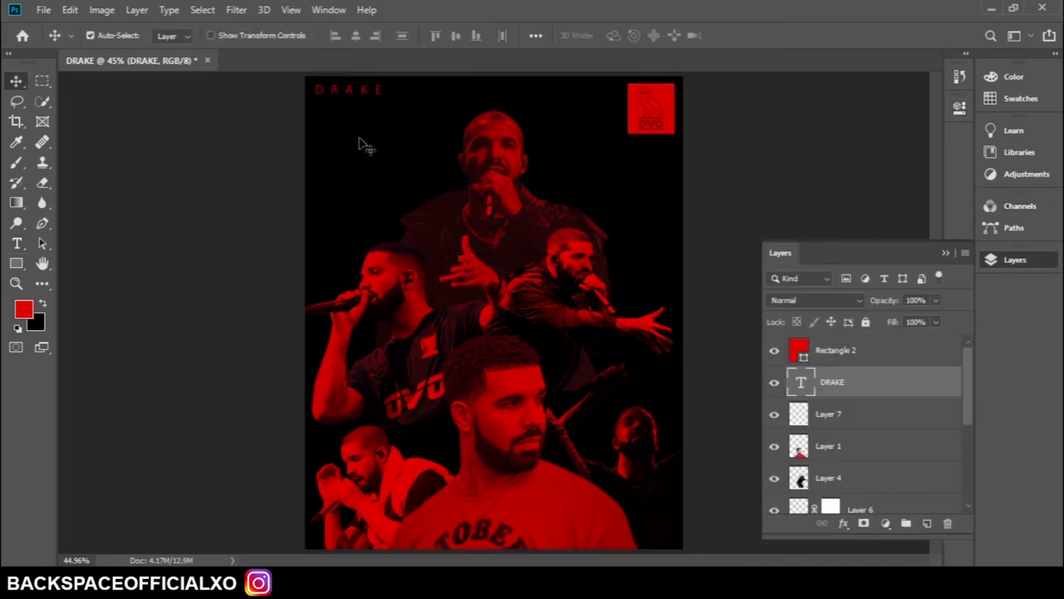
Try the Rectangle 2 red overlay at 60% opacity, then restore it to full.
left_click(898, 356)
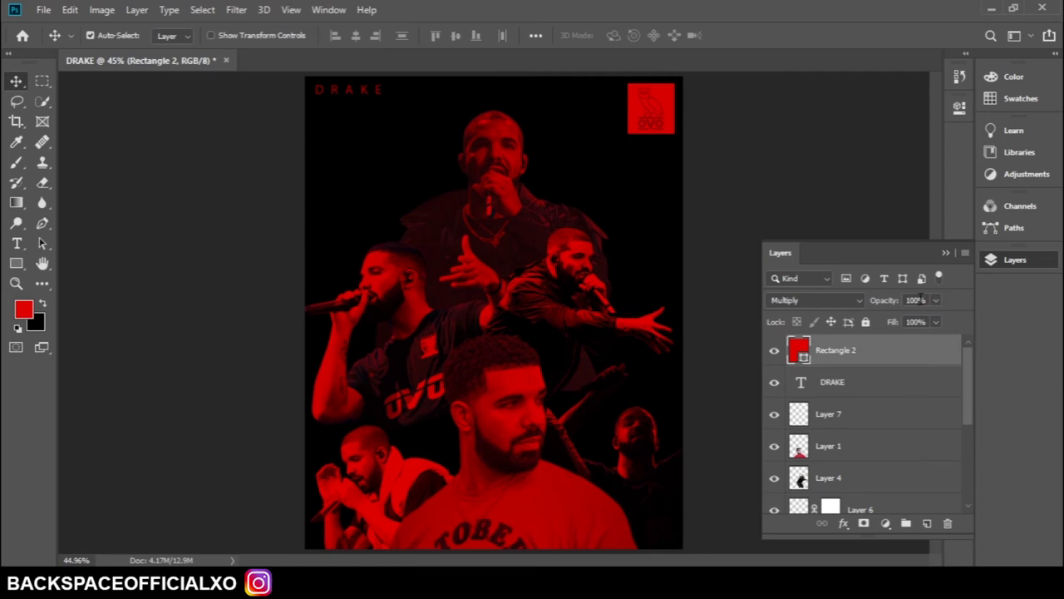
type("60")
key("Return")
left_click_drag(941, 320, 967, 320)
left_click(43, 9)
Place a paper image from the external drive, then cancel that placement.
left_click(83, 302)
left_click(80, 470)
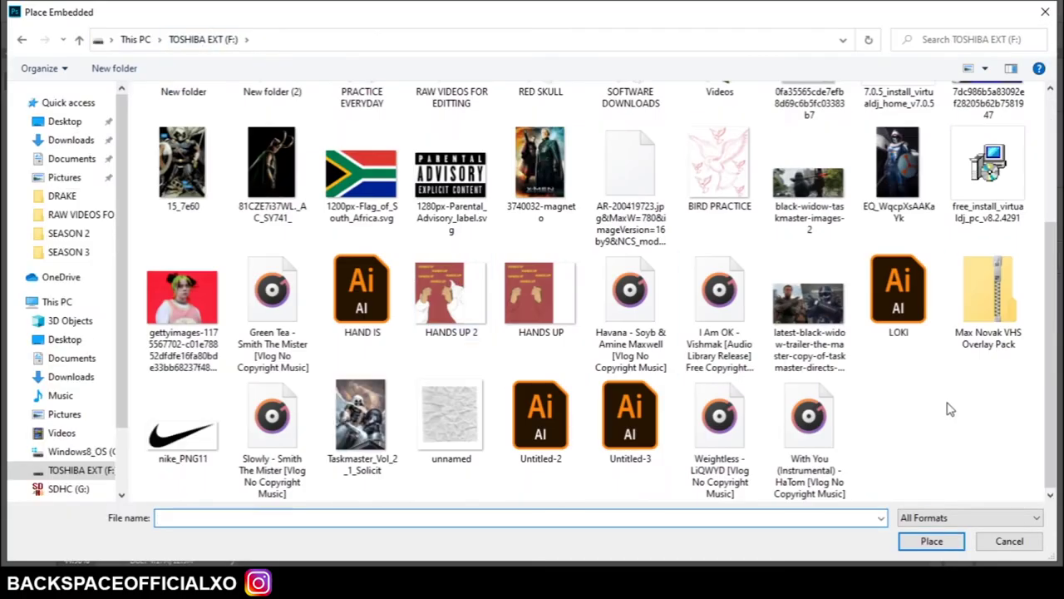
double_click(449, 422)
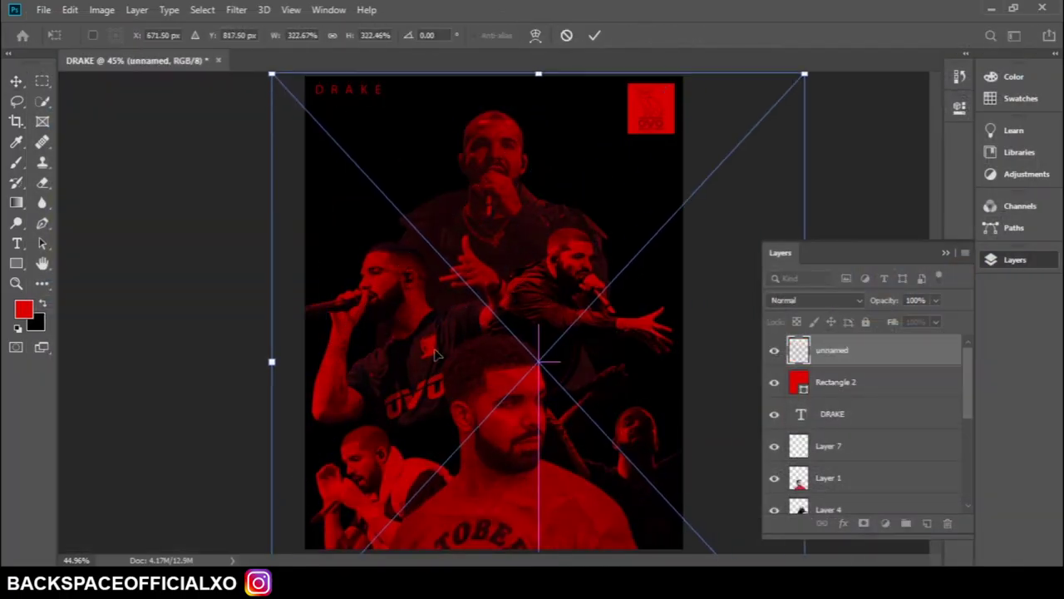
key("Escape")
left_click(44, 9)
Browse to the scrapbook texture PAPER folder and try PAPER CREASES, dismissing its error.
left_click(78, 304)
double_click(976, 111)
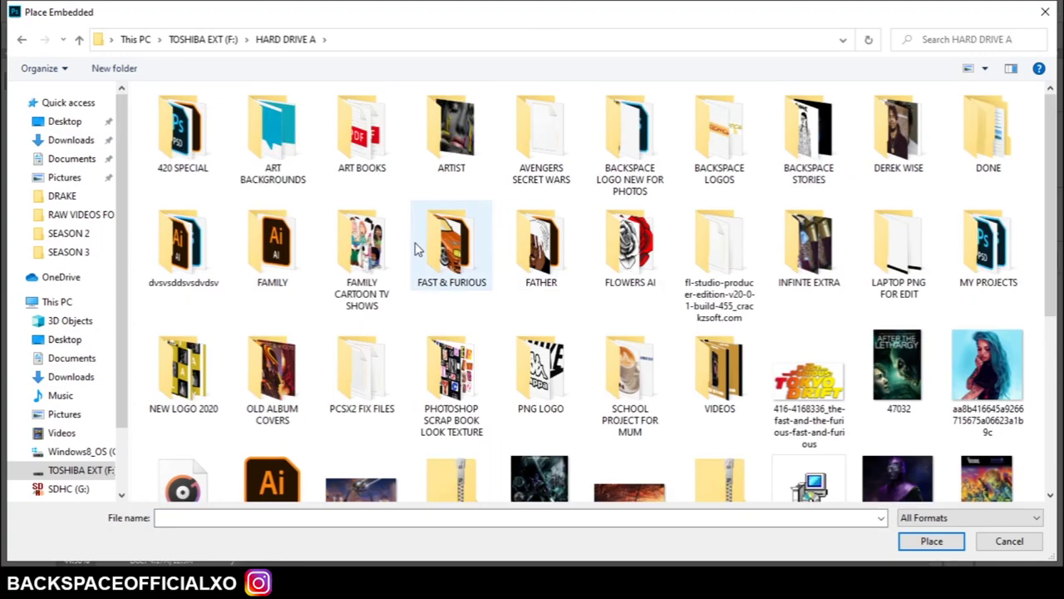
scroll(755, 339, "down", 5)
double_click(451, 103)
double_click(183, 125)
double_click(261, 125)
left_click(183, 129)
left_click(931, 540)
Place the PAPER WITH FOLD texture scaled over the poster, blended with Darken.
left_click(510, 225)
double_click(265, 133)
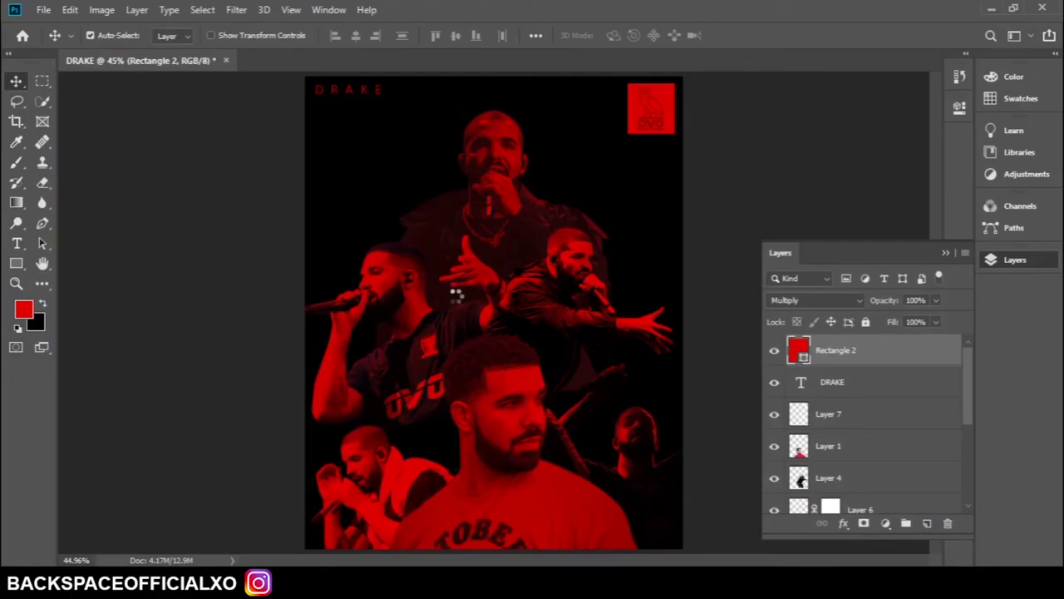
left_click_drag(596, 458, 702, 499)
key("Return")
left_click(815, 300)
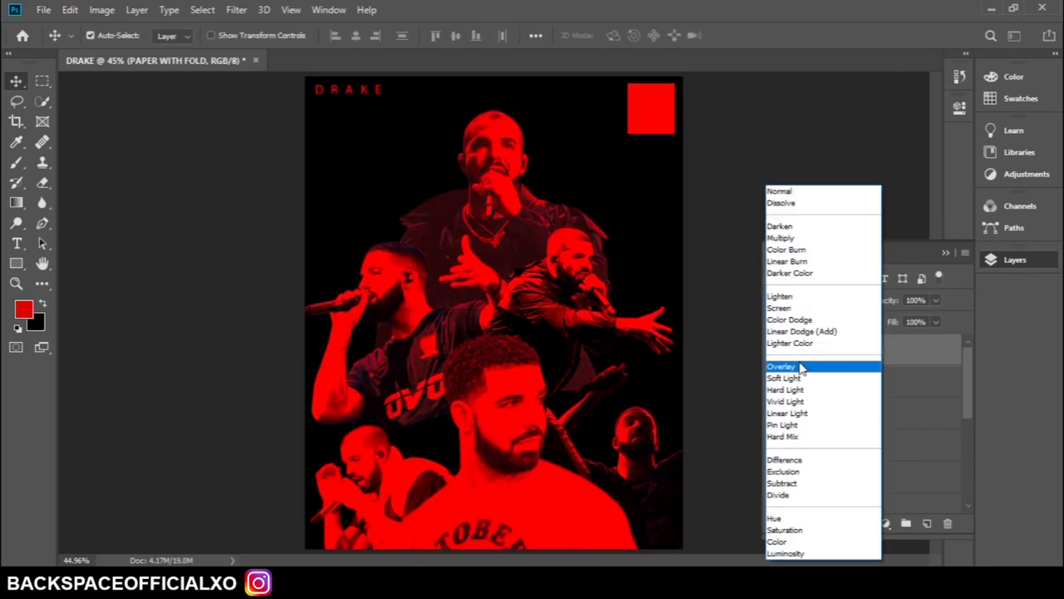
left_click(798, 228)
Place the RIP 1 torn strip from the PAPER folder onto the poster.
left_click(43, 9)
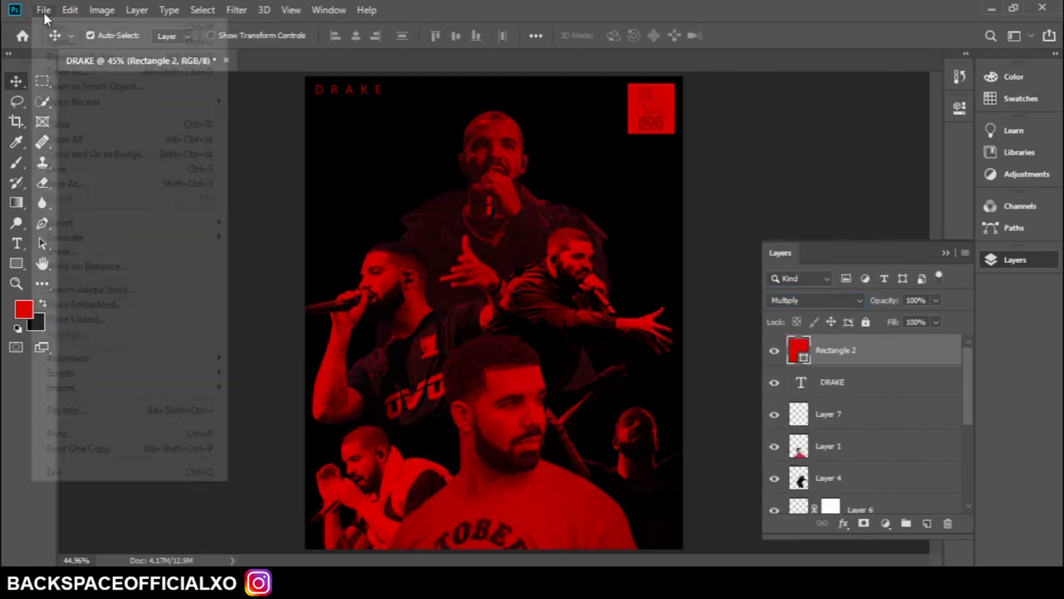
left_click(75, 301)
left_click(421, 39)
double_click(179, 133)
left_click(346, 142)
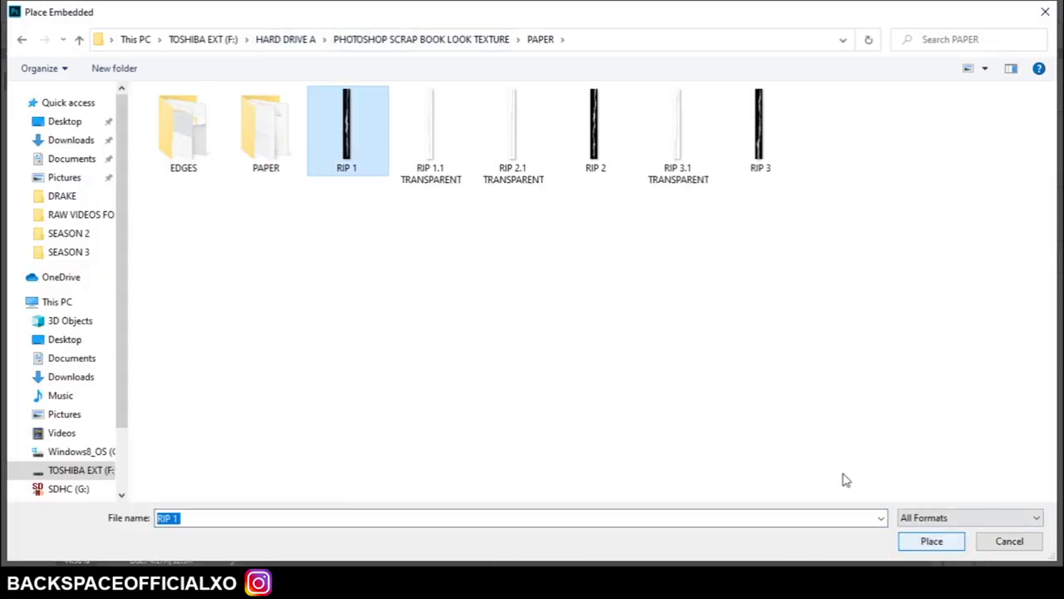
key("Return")
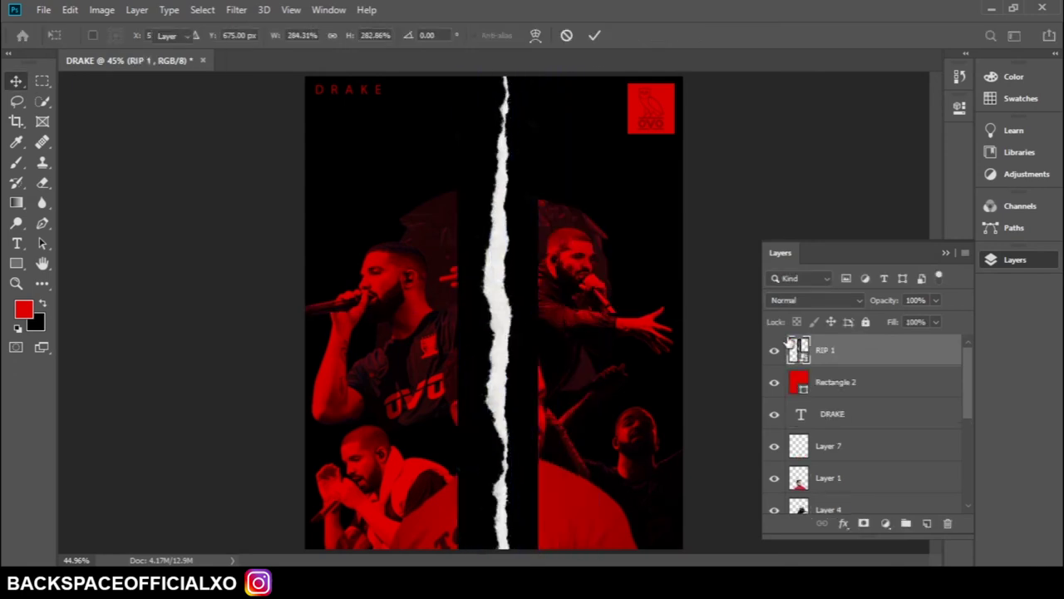
Confirm RIP 1, try Lighter Color blending, and move it to the poster's left edge.
key("Return")
left_click(815, 300)
key("Down")
key("Return")
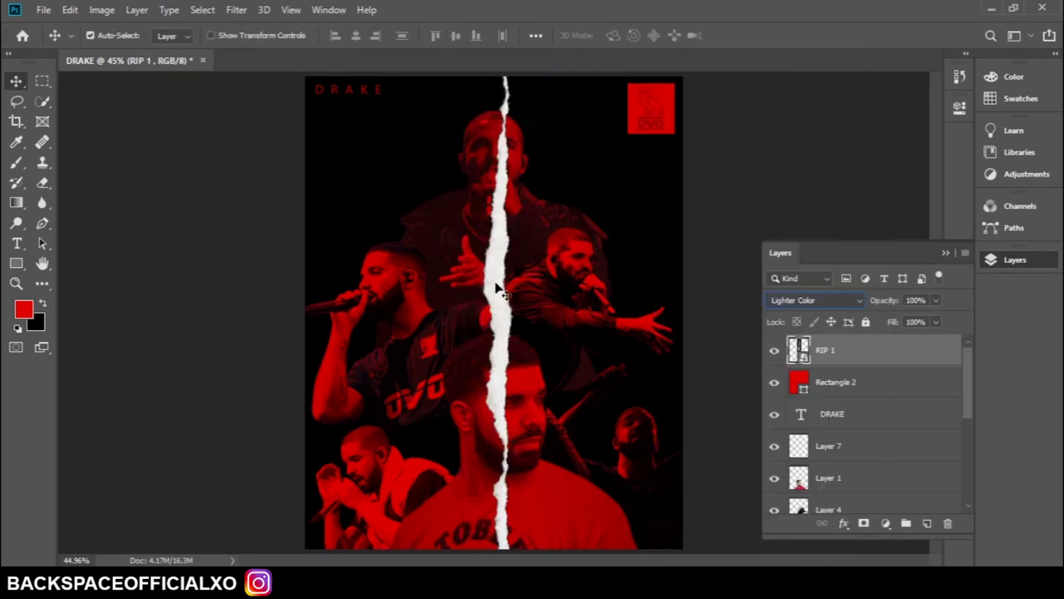
left_click_drag(496, 288, 340, 282)
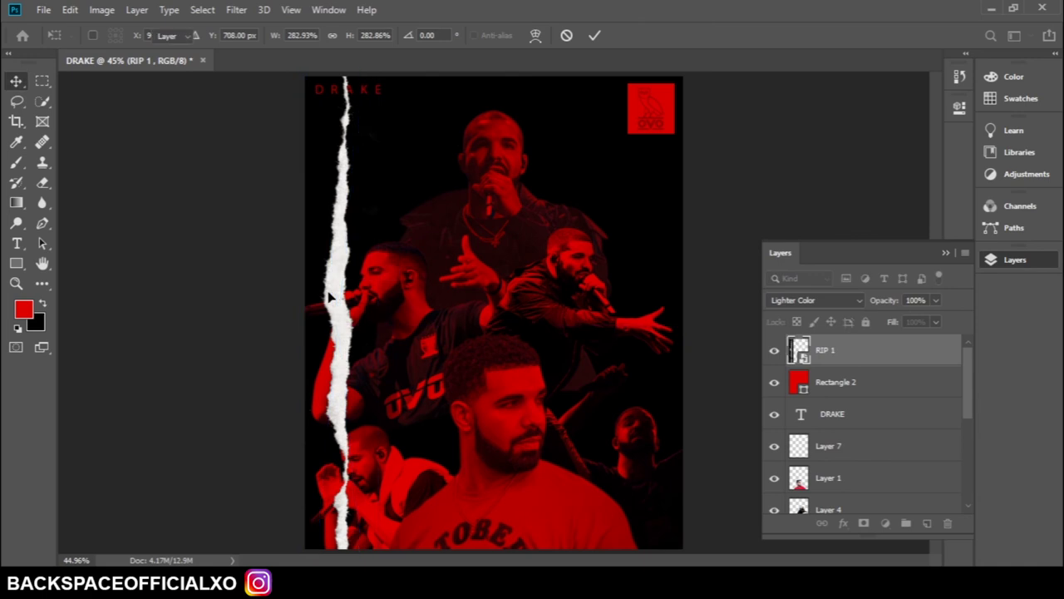
key("ctrl+bracketleft")
key("ctrl+bracketleft")
key("ctrl+bracketleft")
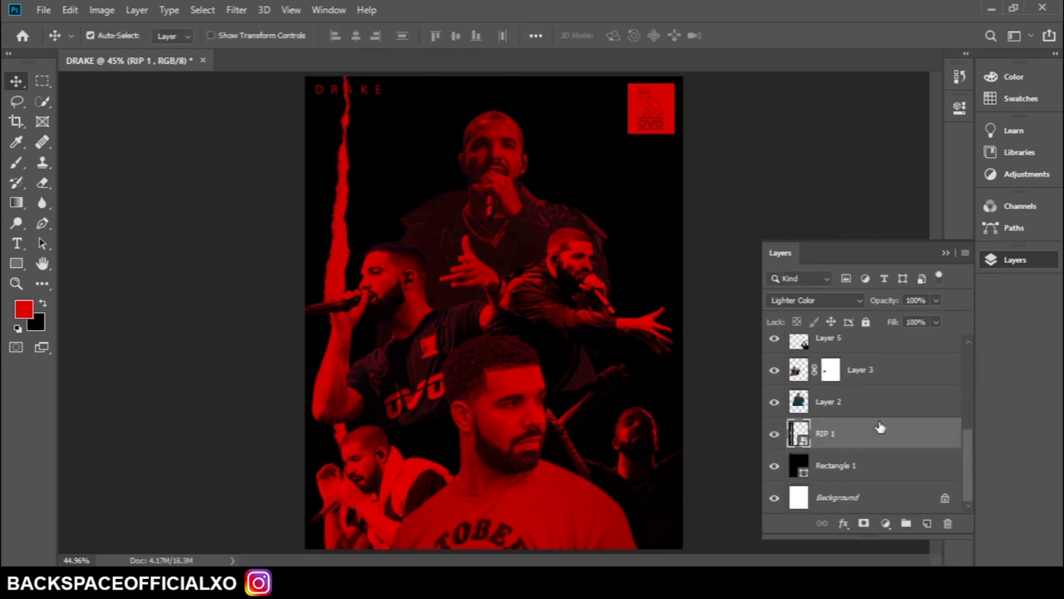
Set RIP 1 to Linear Light and restack it just above Rectangle 1.
key("b")
key("x")
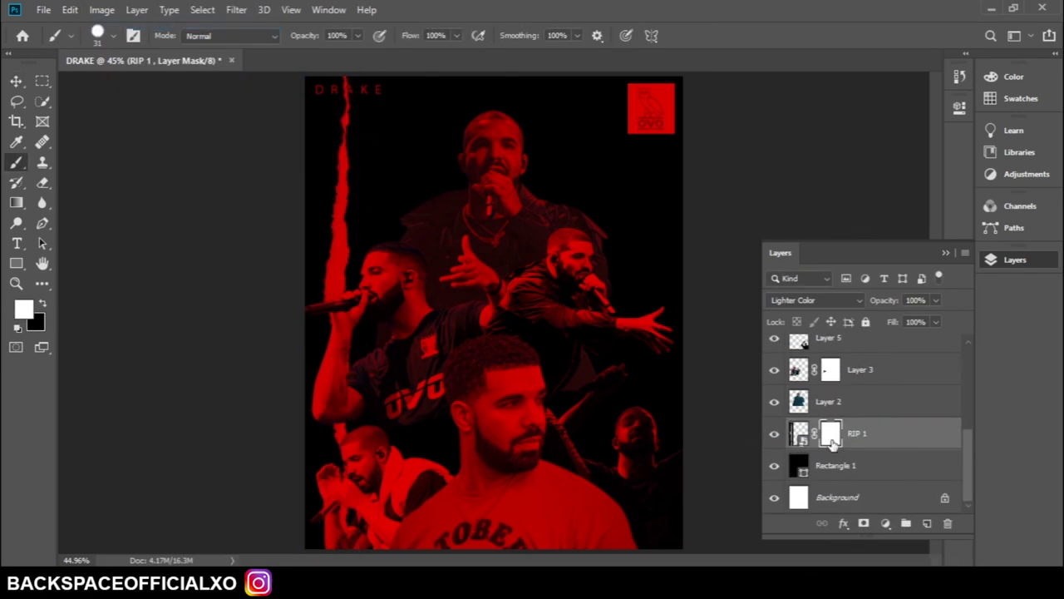
left_click(815, 300)
left_click(832, 421)
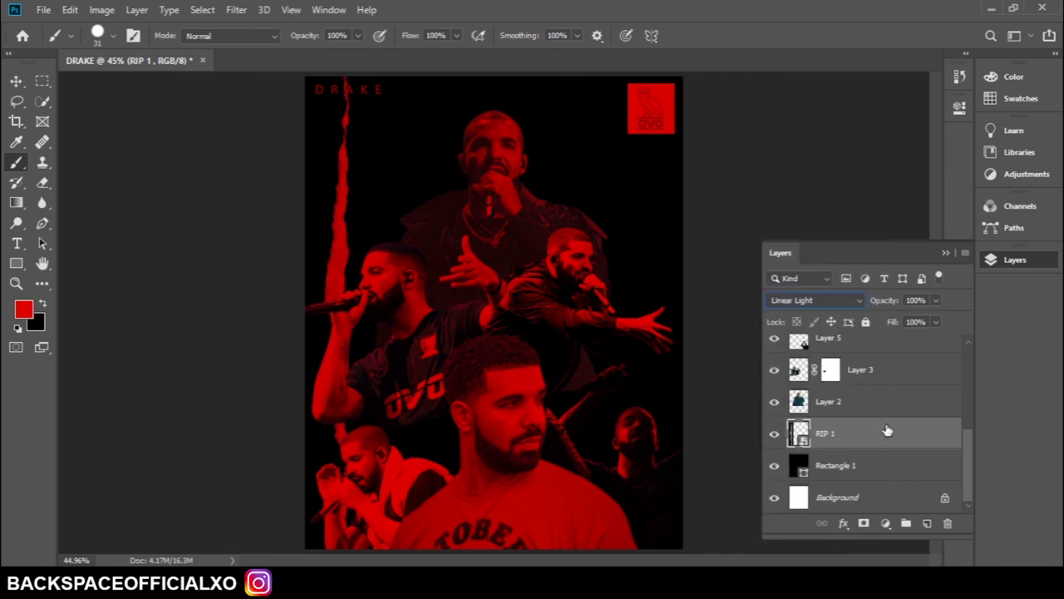
key("ctrl+shift+bracketright")
mouse_move(831, 353)
left_mouse_down()
mouse_move(898, 490)
mouse_move(879, 435)
left_mouse_up()
Duplicate the RIP 1 tear and flip the copy horizontally onto the right edge.
key("ctrl+j")
key("ctrl+t")
mouse_move(380, 321)
left_mouse_down()
mouse_move(394, 306)
mouse_move(665, 321)
left_mouse_up()
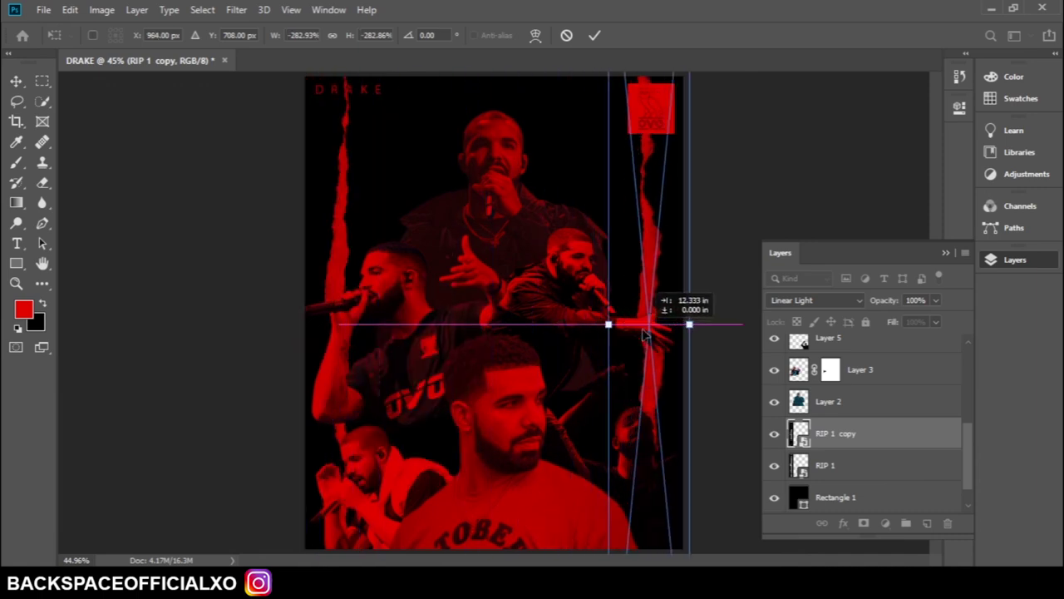
key("Return")
Pick a new brush paint colour and swap the colours back.
key("b")
key("x")
left_click(23, 309)
left_click(329, 106)
key("Return")
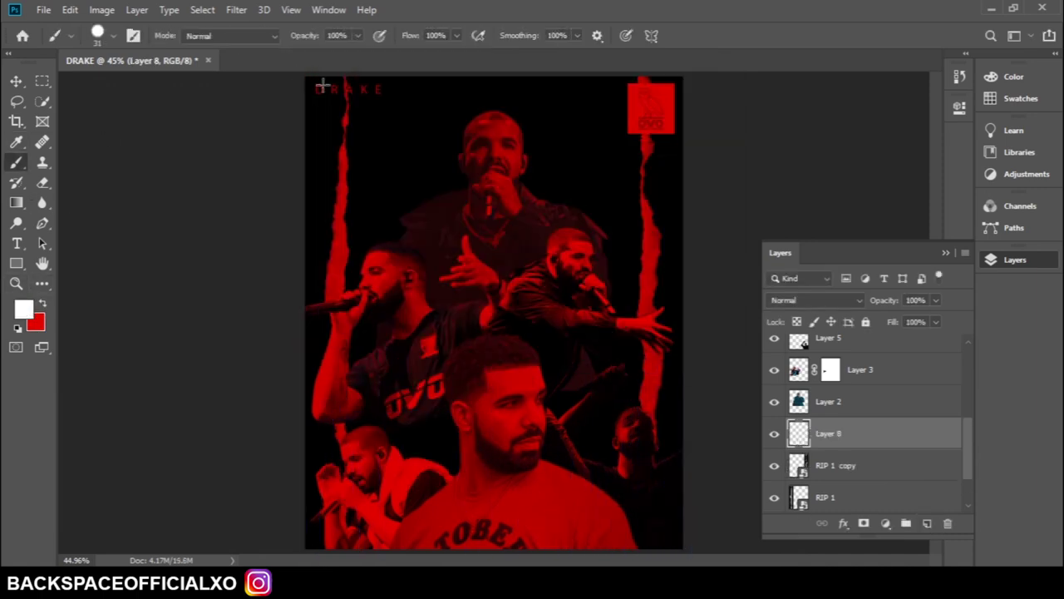
Draw a red rectangle panel down the poster's right side.
left_click(15, 263)
left_click_drag(305, 74, 359, 166)
left_click(70, 9)
left_click(95, 19)
left_click_drag(306, 74, 683, 549)
Clip Rectangle 3 to the layer below and add a layer mask.
key("v")
right_click(832, 433)
left_click(784, 300)
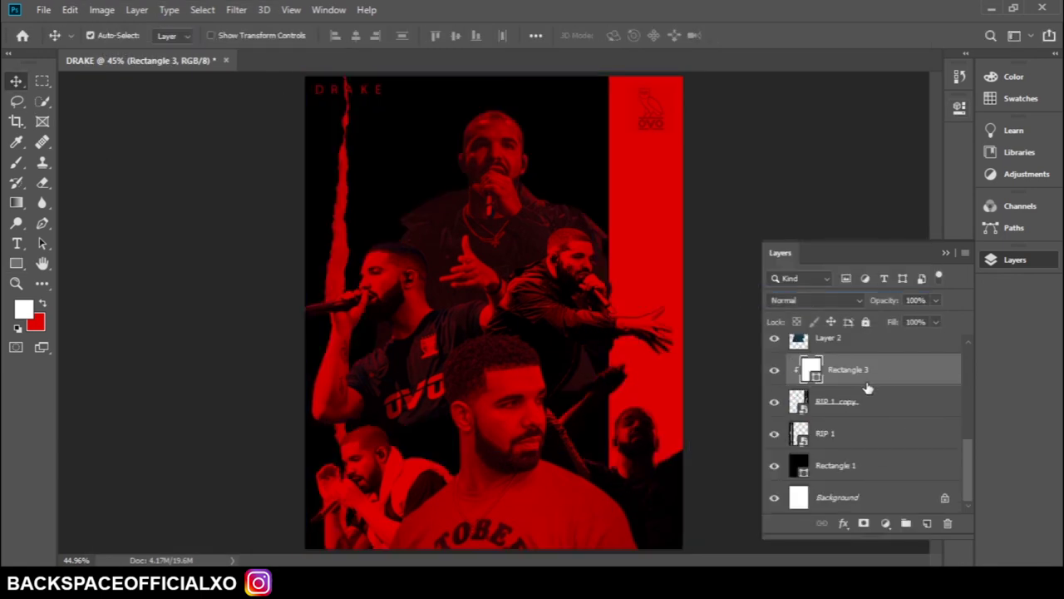
left_click(863, 523)
key("b")
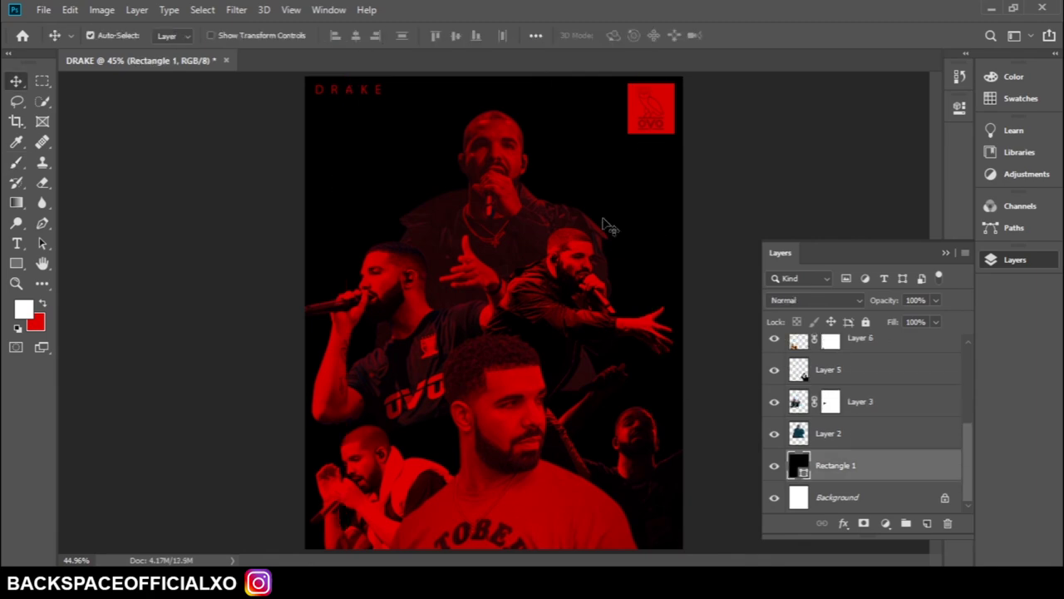
Add a Black & White adjustment layer and hide it.
left_click(884, 179)
left_click(1015, 260)
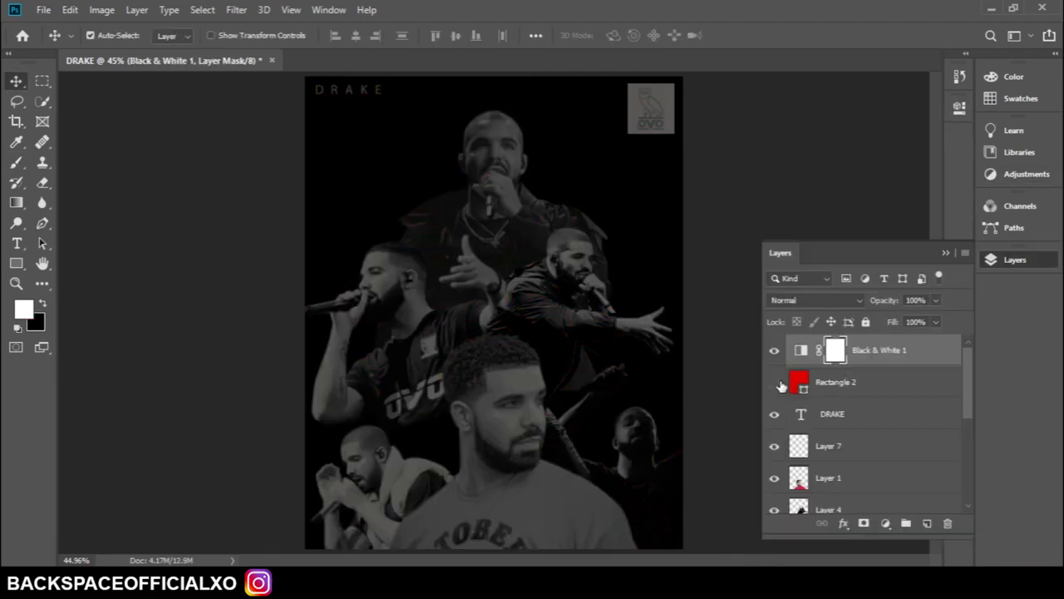
left_click(774, 350)
Set Rectangle 2's blend mode to Exclusion.
left_click(802, 384)
left_click(798, 300)
left_click(782, 238)
left_click(803, 295)
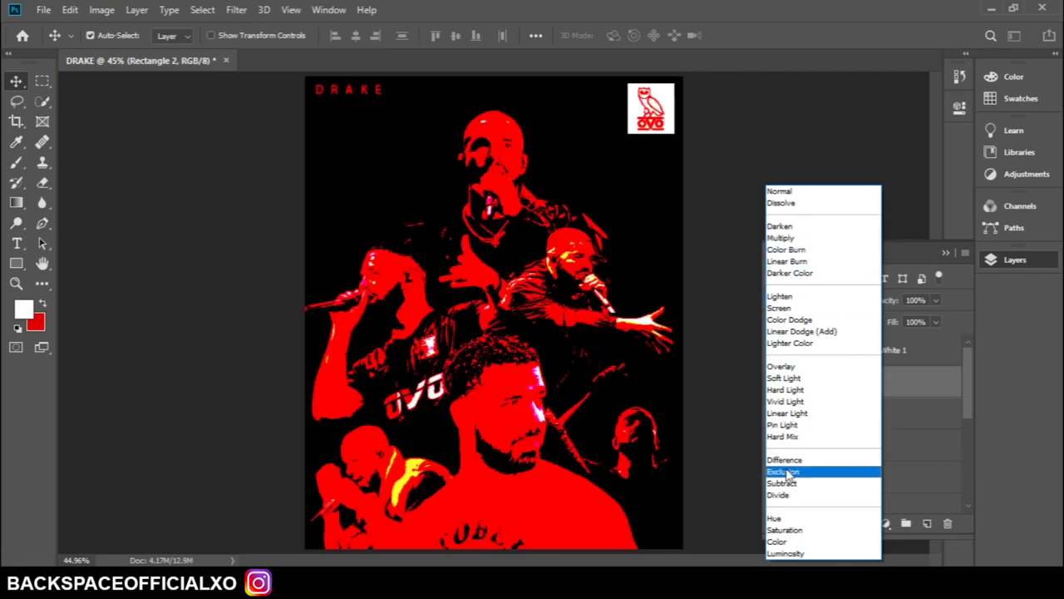
left_click(784, 517)
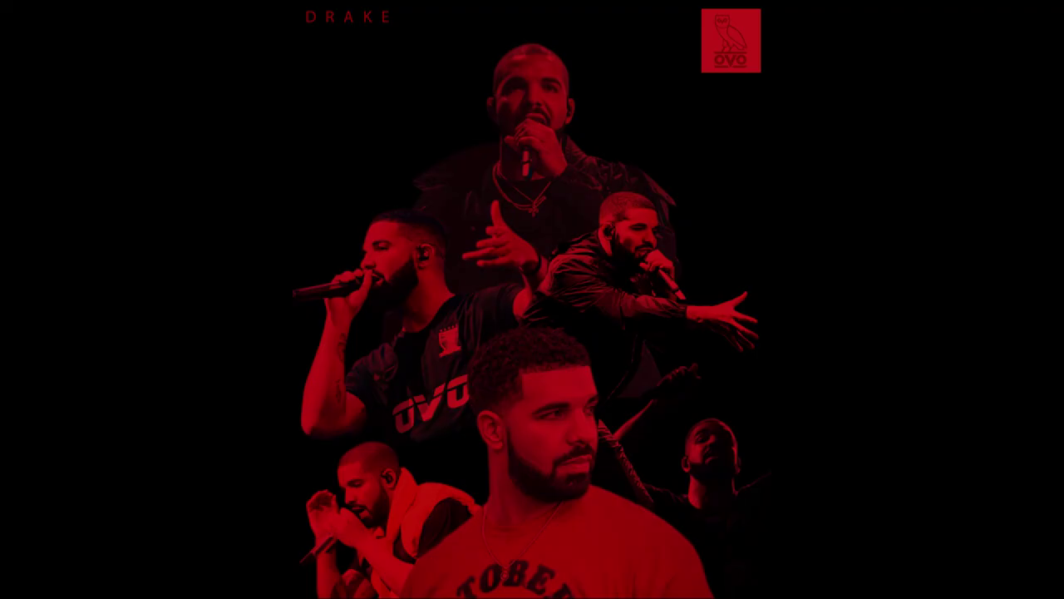